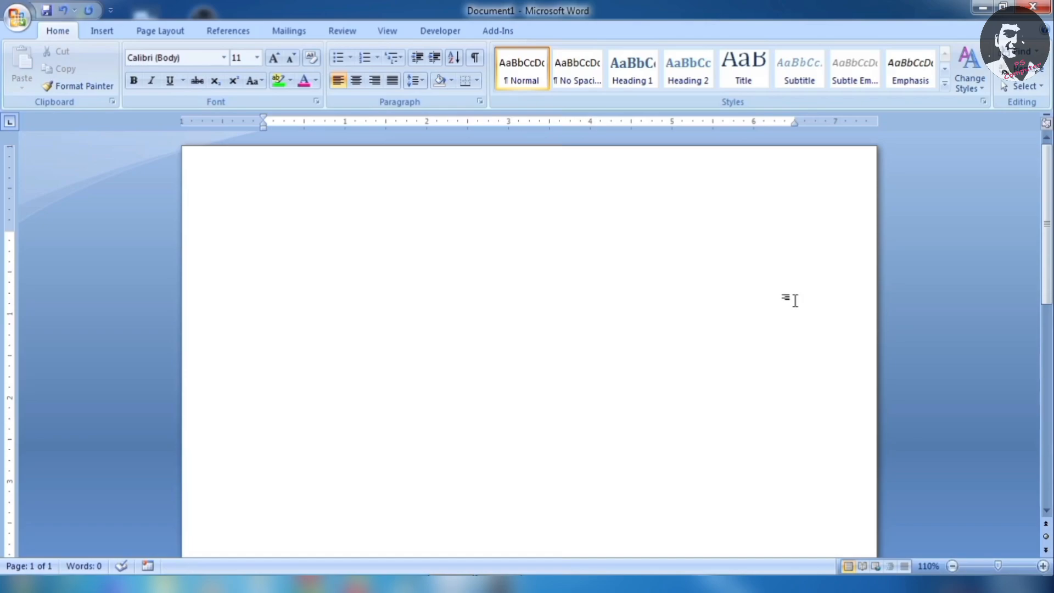
- Draw a cloud callout about 2.46 inches wide on the page and delete it
{"action": "left_click", "coordinate": [101, 31]}
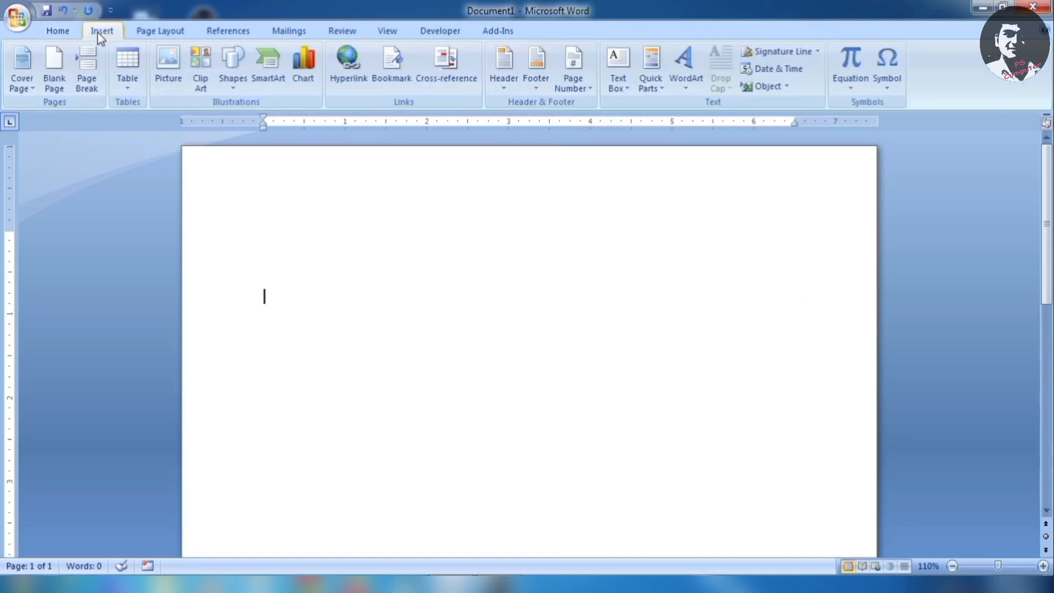
{"action": "left_click", "coordinate": [234, 87]}
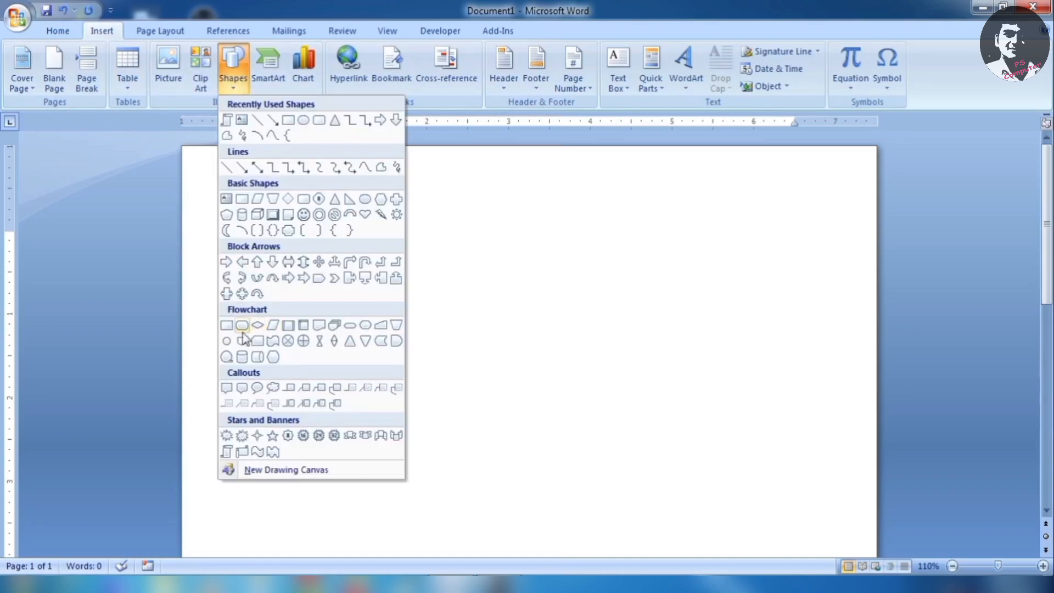
{"action": "left_click", "coordinate": [272, 388]}
{"action": "left_click_drag", "start_coordinate": [357, 211], "coordinate": [487, 352]}
{"action": "left_click_drag", "start_coordinate": [543, 388], "coordinate": [559, 409]}
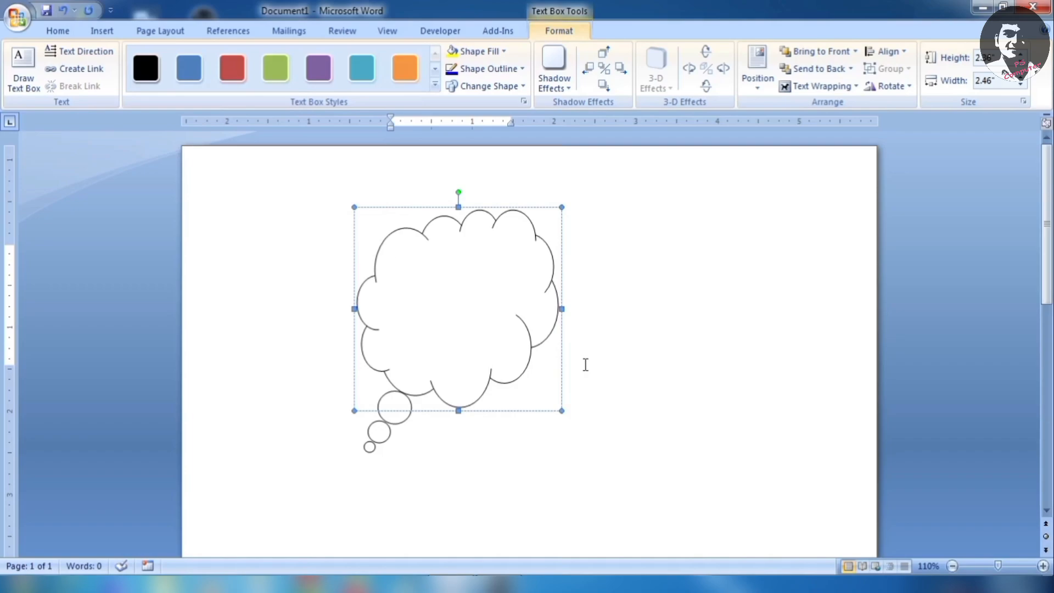
{"action": "left_click", "coordinate": [390, 209]}
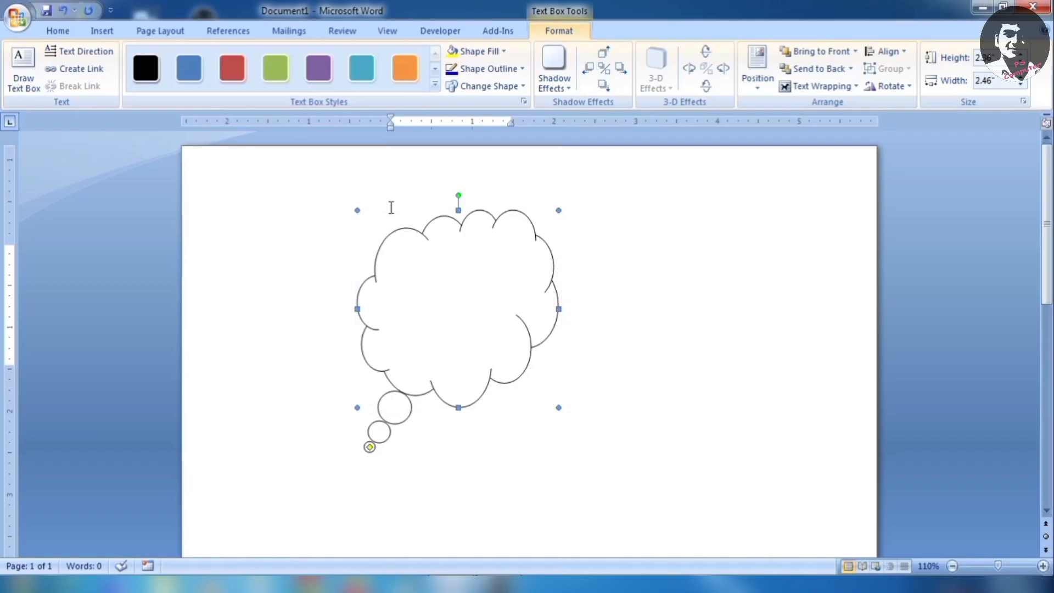
{"action": "key", "text": "Delete"}
- Draw a closed freehand scribble outline about 5.27 inches wide and 2.19 inches high, and delete it
{"action": "left_click", "coordinate": [103, 31]}
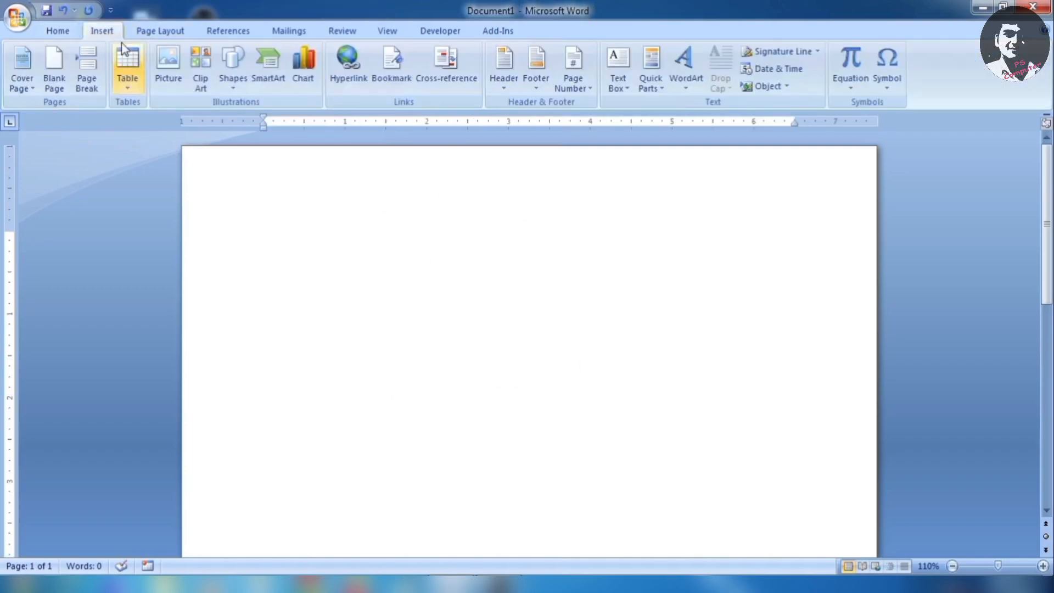
{"action": "left_click", "coordinate": [233, 71]}
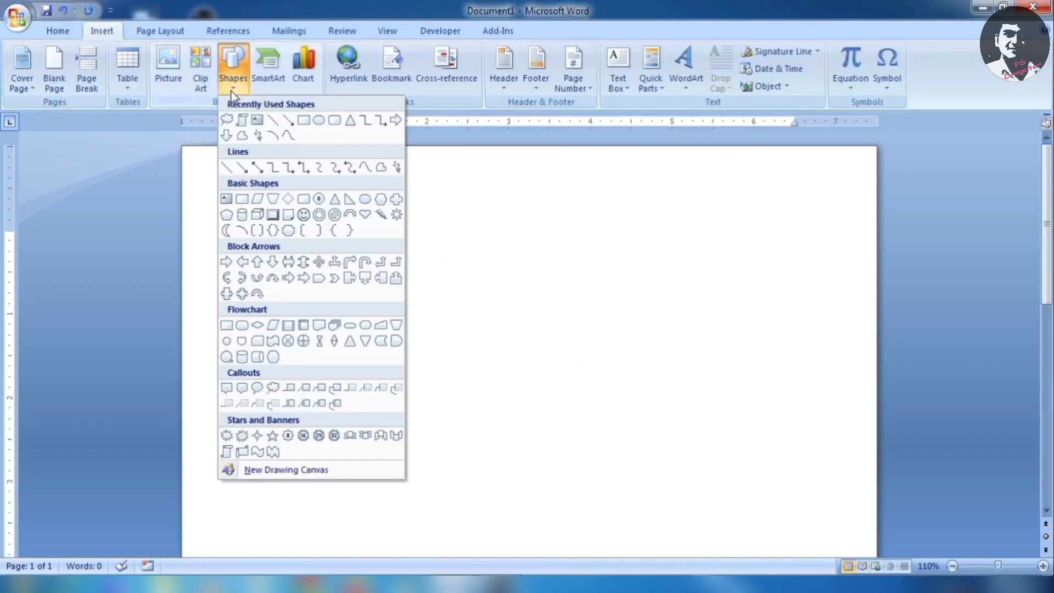
{"action": "left_click", "coordinate": [259, 141]}
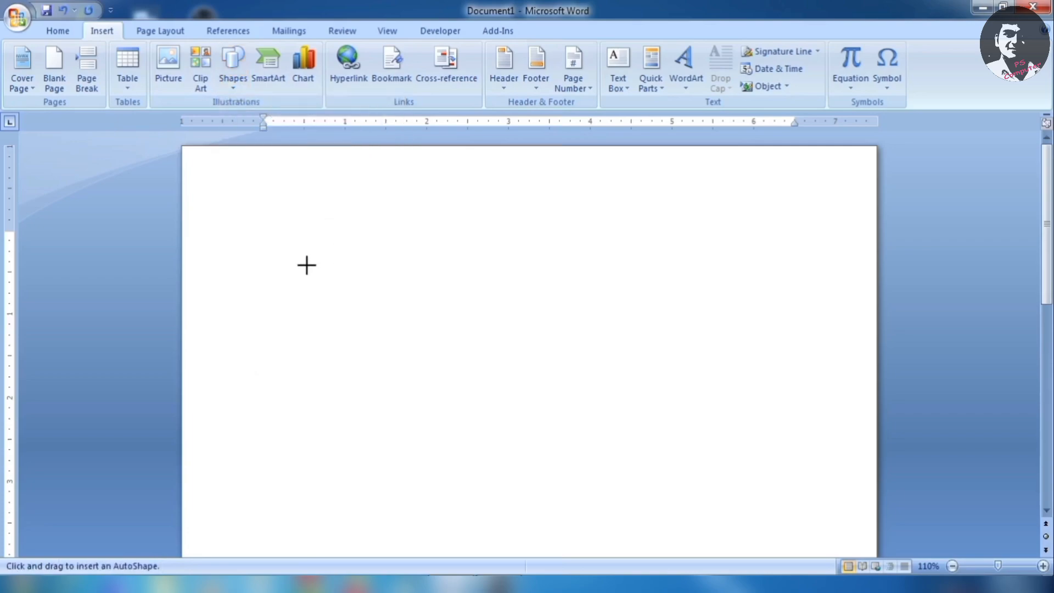
{"action": "mouse_move", "coordinate": [307, 266]}
{"action": "left_mouse_down"}
{"action": "mouse_move", "coordinate": [337, 317]}
{"action": "mouse_move", "coordinate": [689, 340]}
{"action": "mouse_move", "coordinate": [681, 227]}
{"action": "mouse_move", "coordinate": [481, 216]}
{"action": "mouse_move", "coordinate": [301, 257]}
{"action": "mouse_move", "coordinate": [307, 266]}
{"action": "left_mouse_up"}
{"action": "mouse_move", "coordinate": [497, 269]}
{"action": "left_mouse_down"}
{"action": "mouse_move", "coordinate": [512, 275]}
{"action": "mouse_move", "coordinate": [519, 309]}
{"action": "left_mouse_up"}
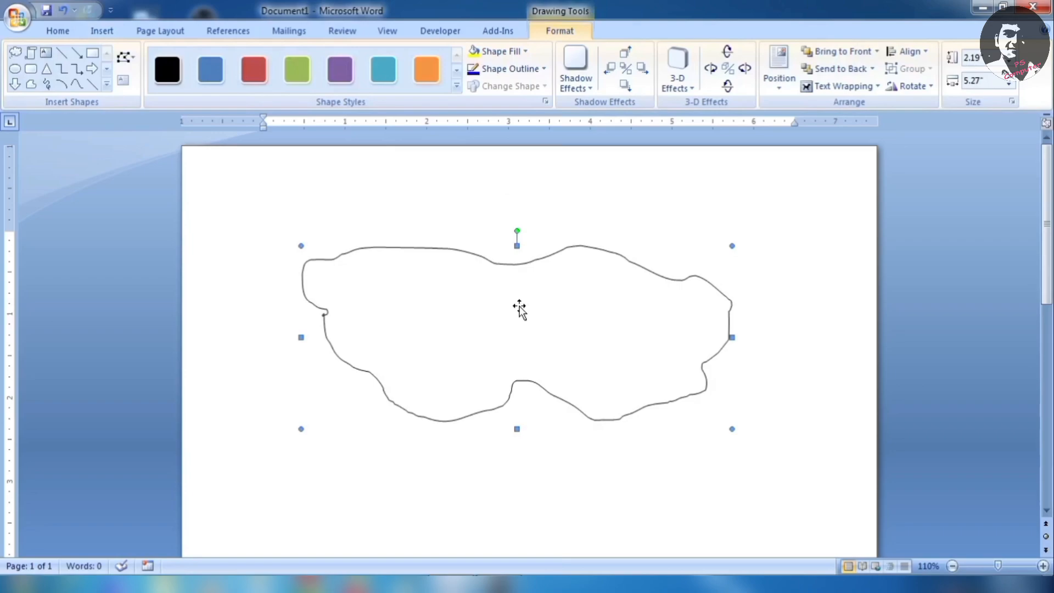
{"action": "key", "text": "Delete"}
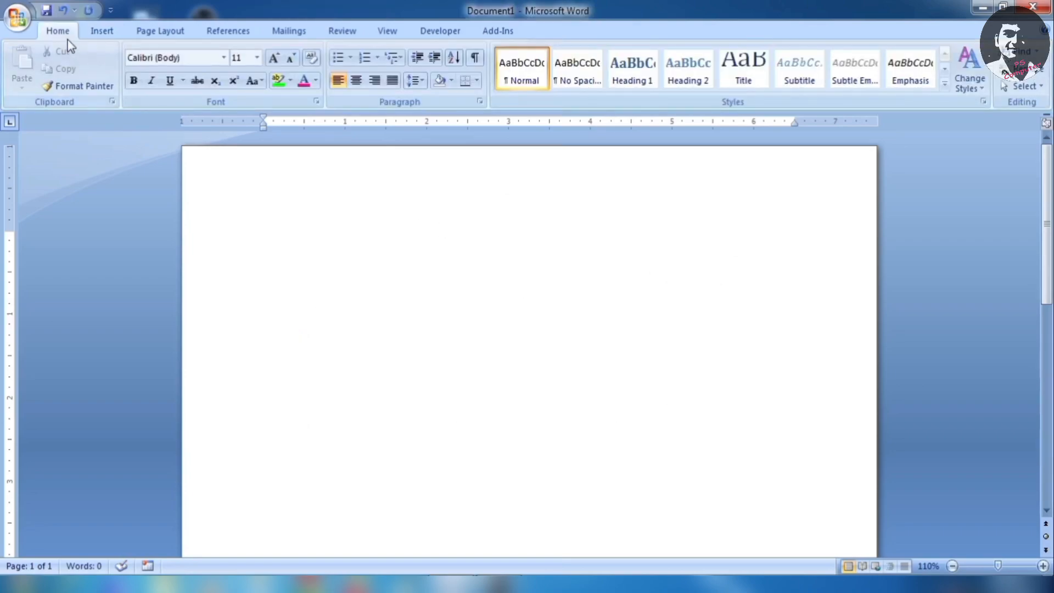
- Draw a lightning bolt about 2.26 inches high and 2.2 inches wide, and shift it slightly up and to the left on the page
{"action": "left_click", "coordinate": [111, 31]}
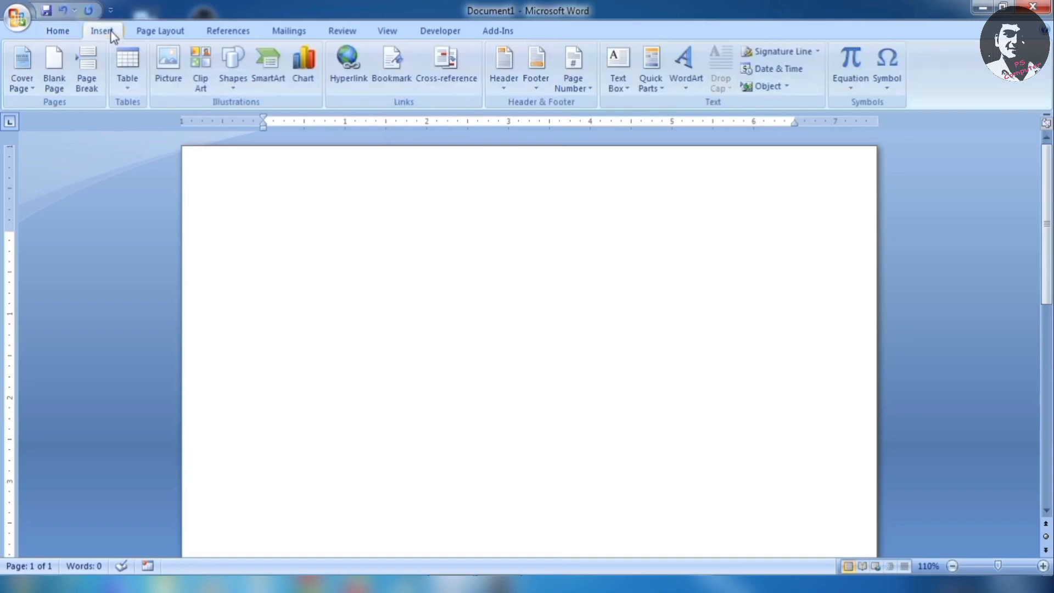
{"action": "left_click", "coordinate": [233, 88]}
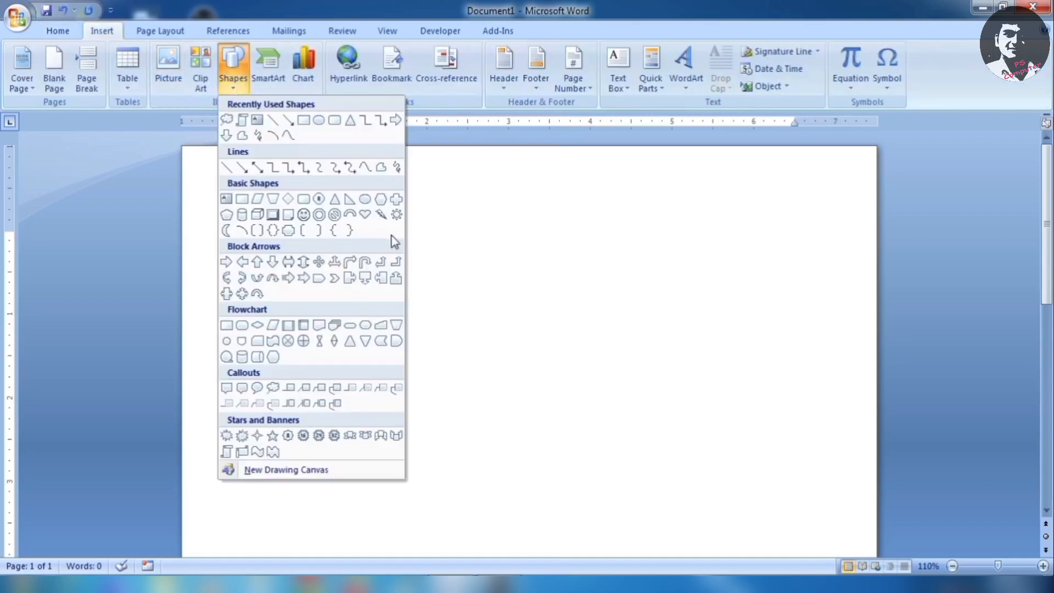
{"action": "left_click", "coordinate": [381, 214]}
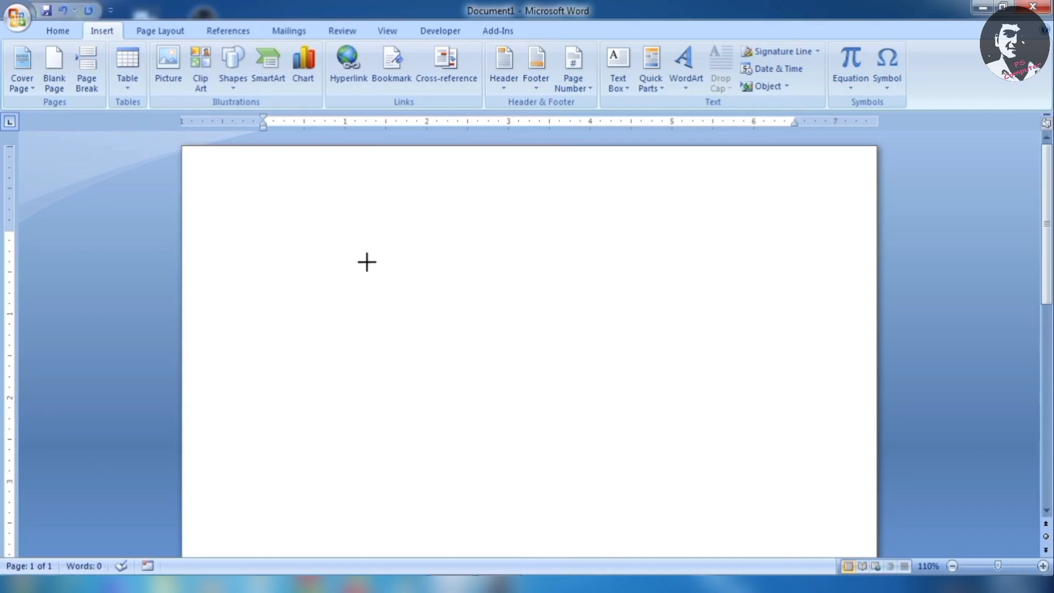
{"action": "left_click_drag", "start_coordinate": [492, 387], "coordinate": [510, 410]}
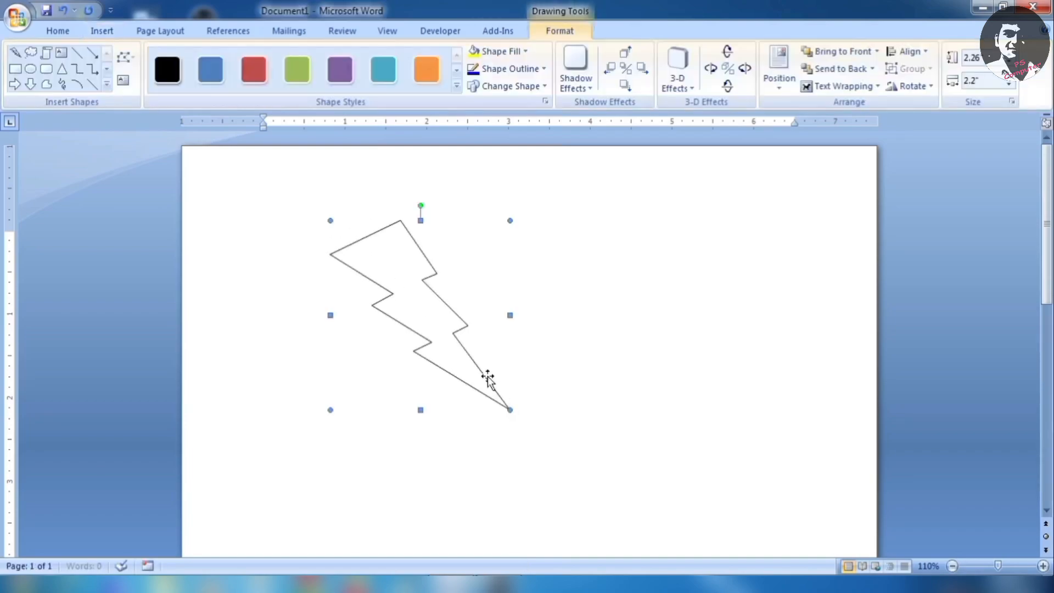
{"action": "left_click_drag", "start_coordinate": [405, 293], "coordinate": [387, 283]}
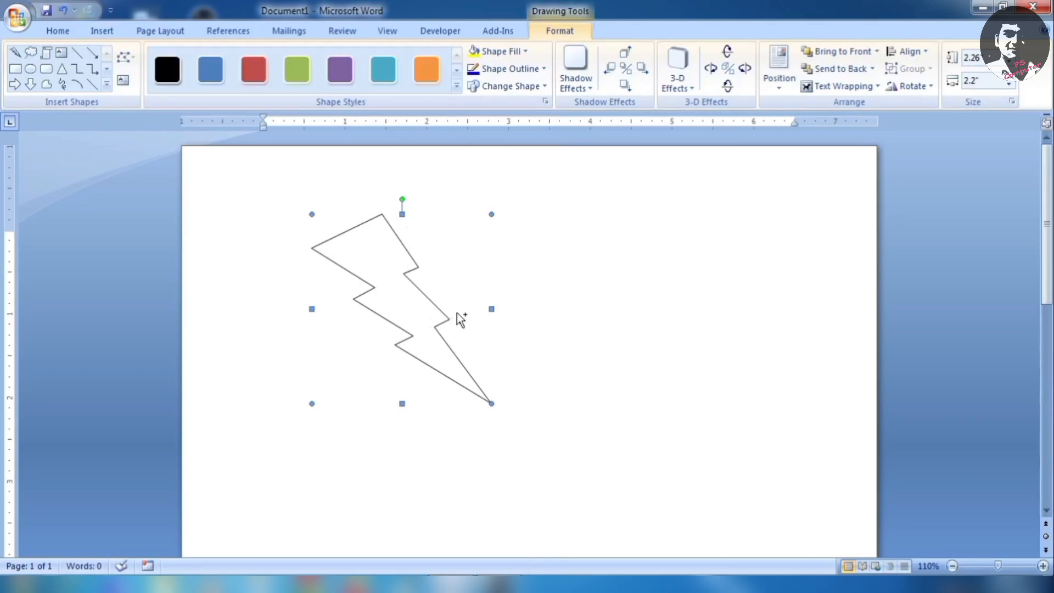
- Duplicate the lightning bolt, rotating and positioning the copy so it extends toward the lower right with its tip touching the original's tip
{"action": "left_click_drag", "start_coordinate": [460, 318], "coordinate": [570, 296]}
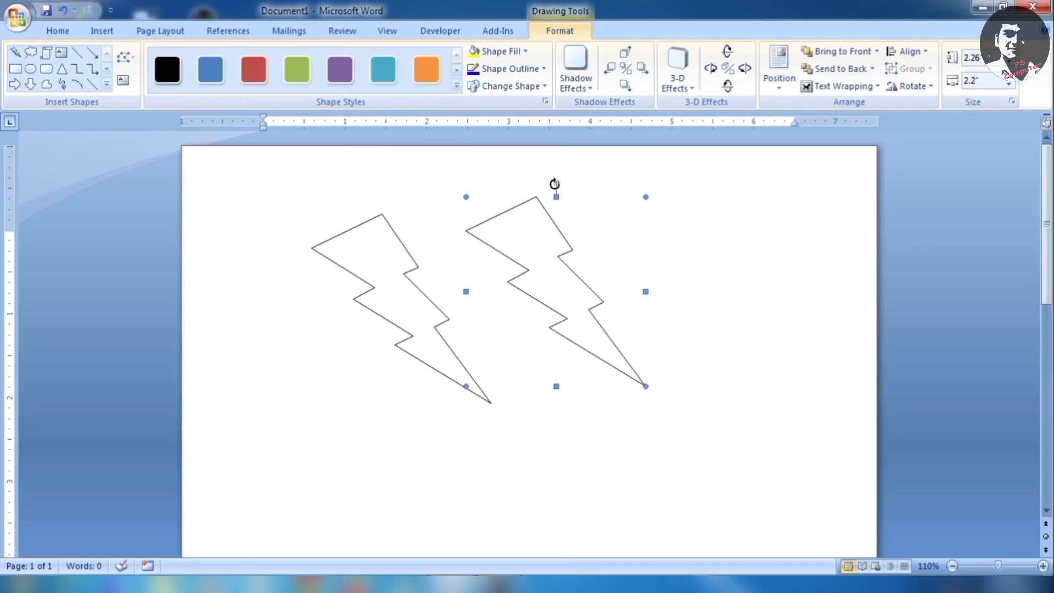
{"action": "left_click_drag", "start_coordinate": [570, 182], "coordinate": [731, 357]}
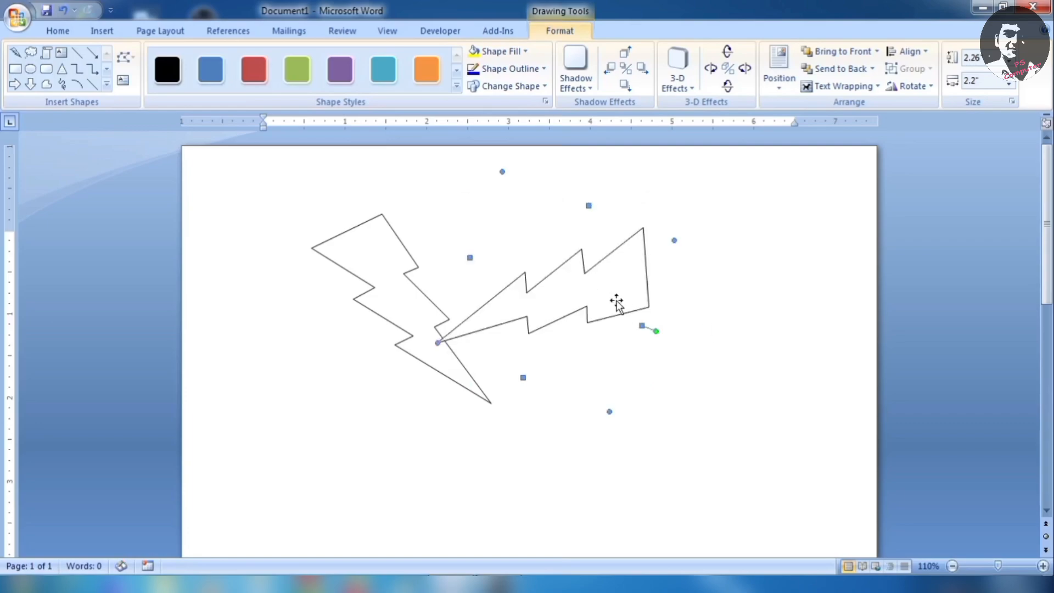
{"action": "left_click_drag", "start_coordinate": [599, 314], "coordinate": [631, 350]}
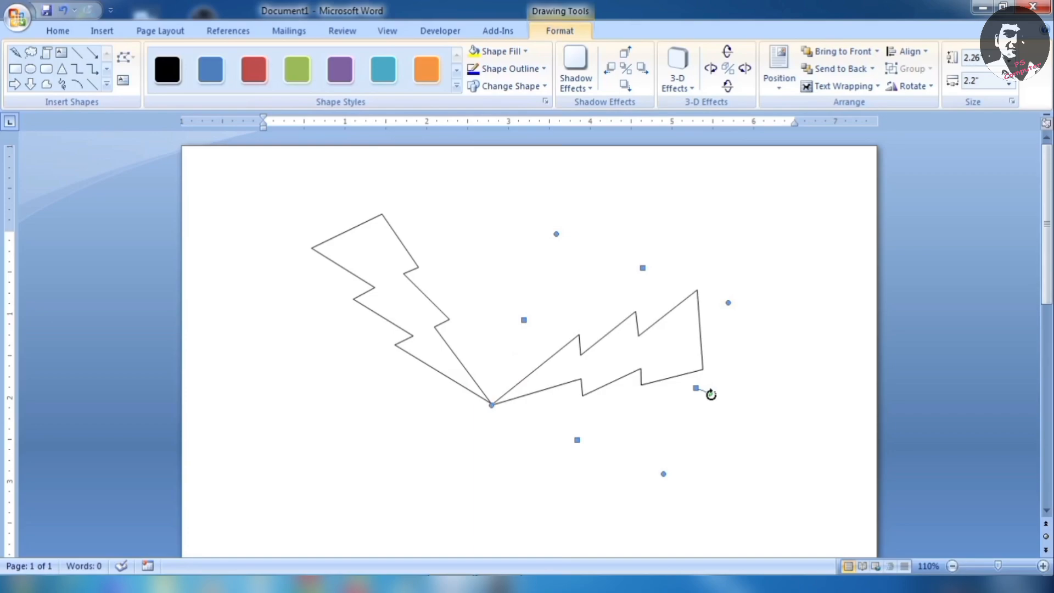
{"action": "left_click_drag", "start_coordinate": [712, 395], "coordinate": [716, 505]}
{"action": "left_click_drag", "start_coordinate": [638, 369], "coordinate": [647, 438]}
{"action": "left_click", "coordinate": [771, 478]}
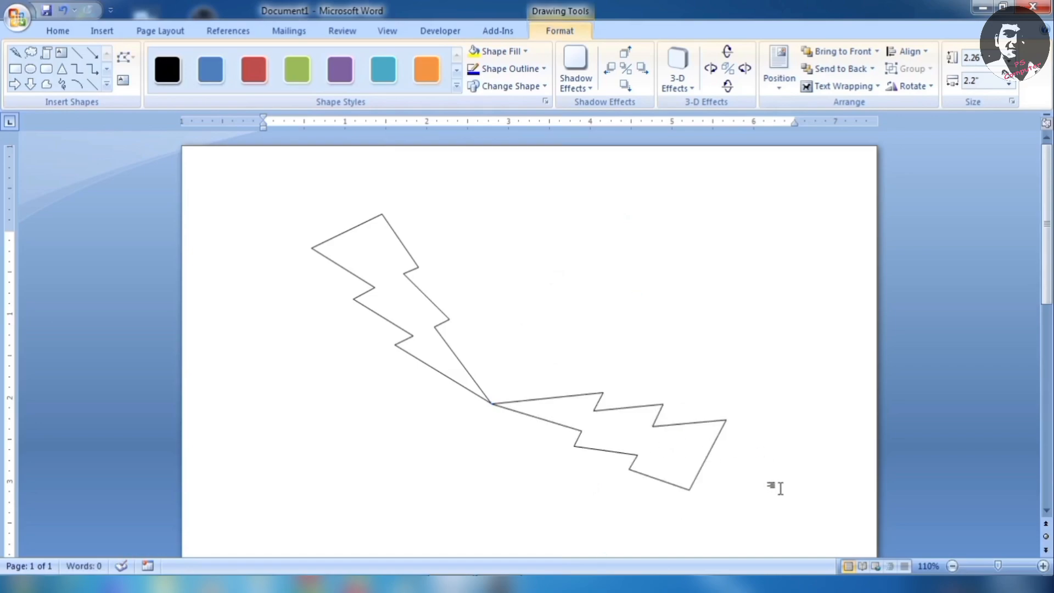
- Select both lightning bolts and group them
{"action": "left_click", "coordinate": [535, 413]}
{"action": "left_click", "coordinate": [397, 284]}
{"action": "left_click", "coordinate": [620, 421]}
{"action": "left_click", "coordinate": [413, 319], "text": "shift"}
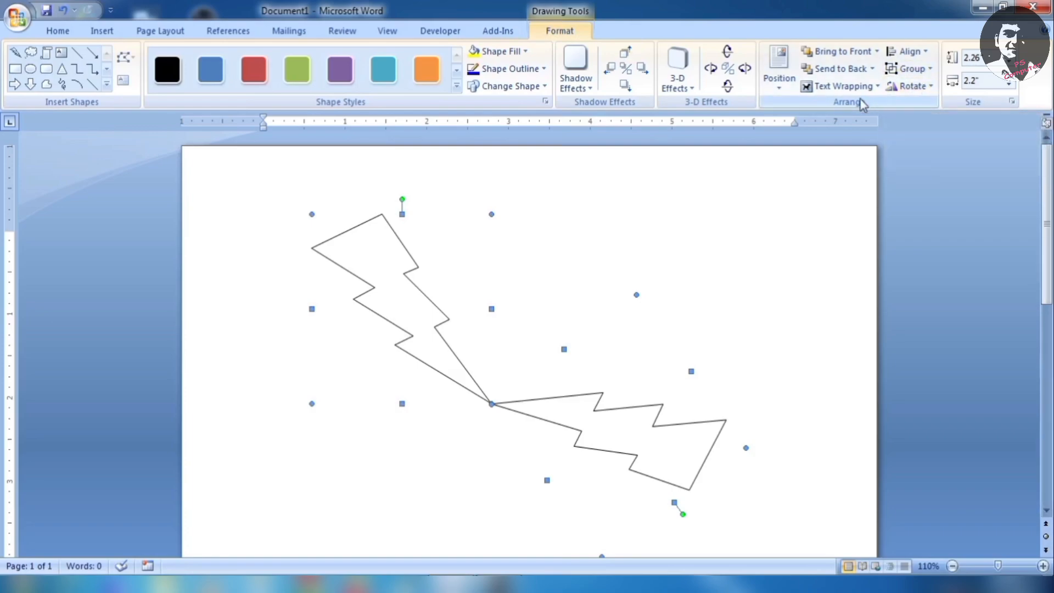
{"action": "left_click", "coordinate": [932, 76]}
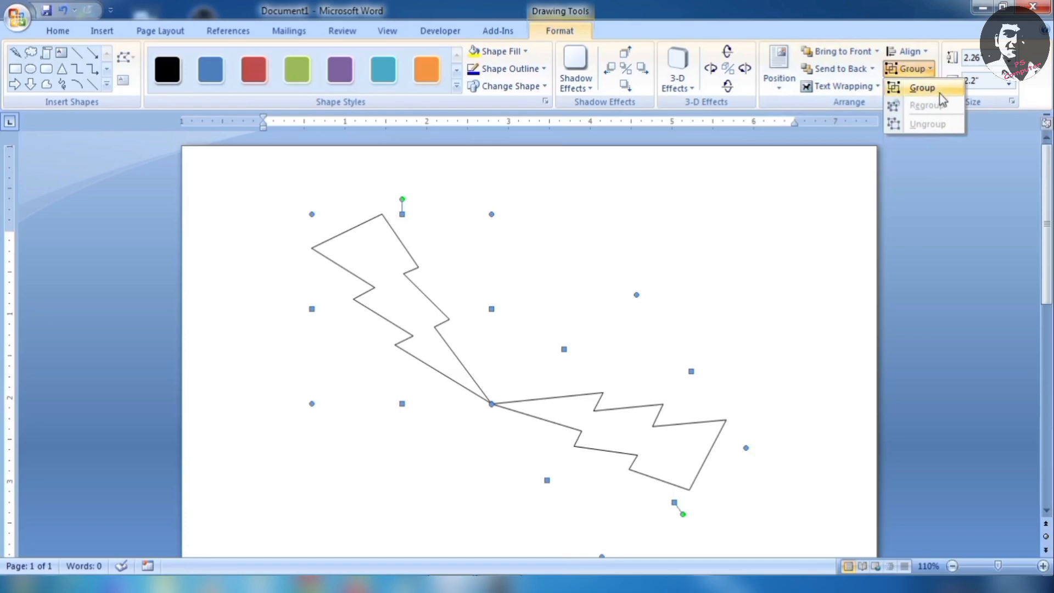
{"action": "left_click", "coordinate": [925, 92]}
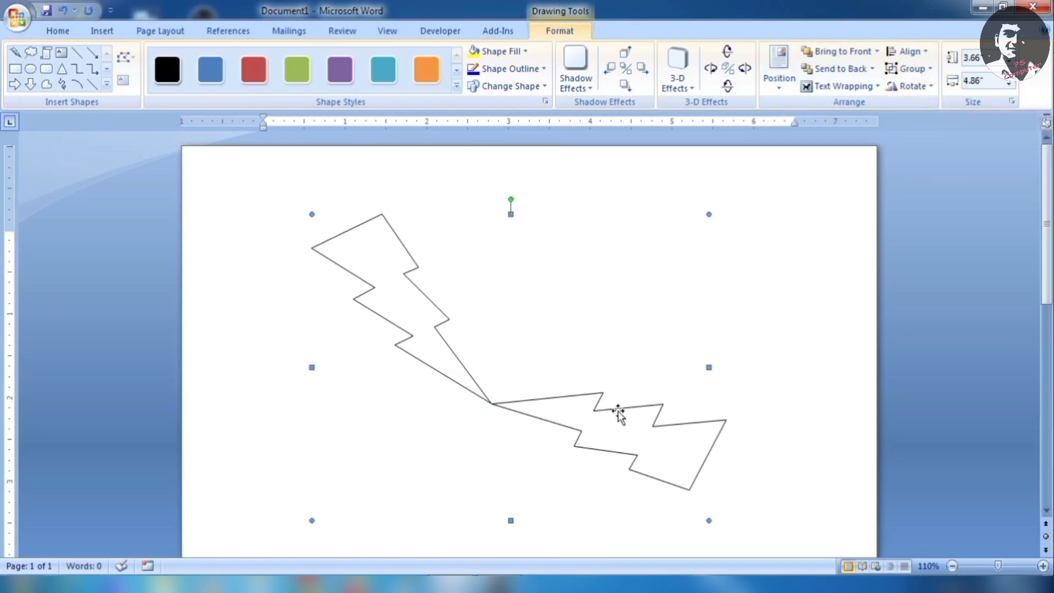
- Move the grouped bolts slightly up and to the left, and ungroup them
{"action": "left_click", "coordinate": [283, 325]}
{"action": "left_click", "coordinate": [395, 299]}
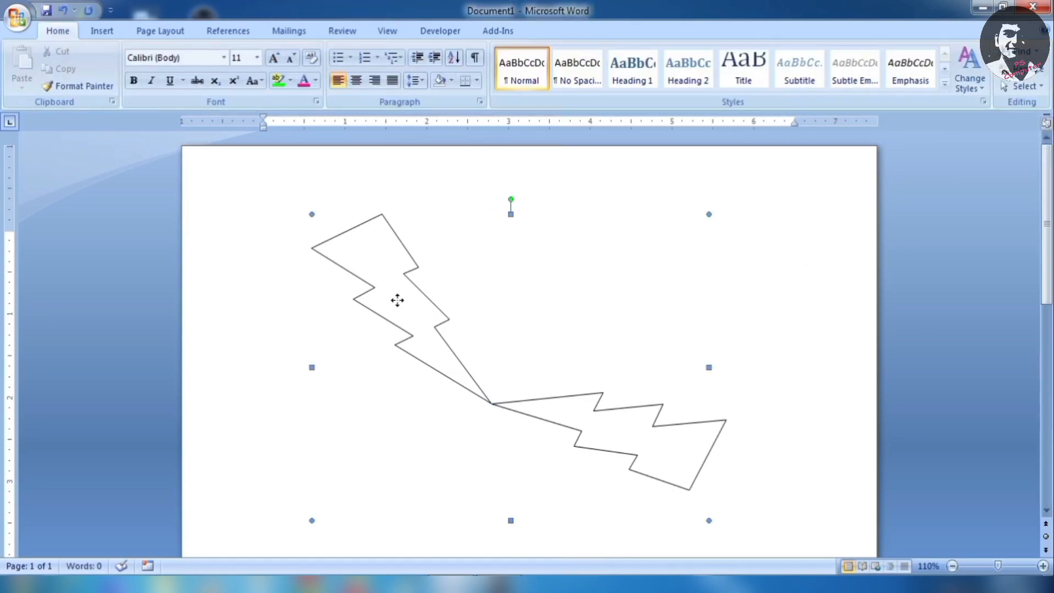
{"action": "left_click_drag", "start_coordinate": [401, 302], "coordinate": [390, 273]}
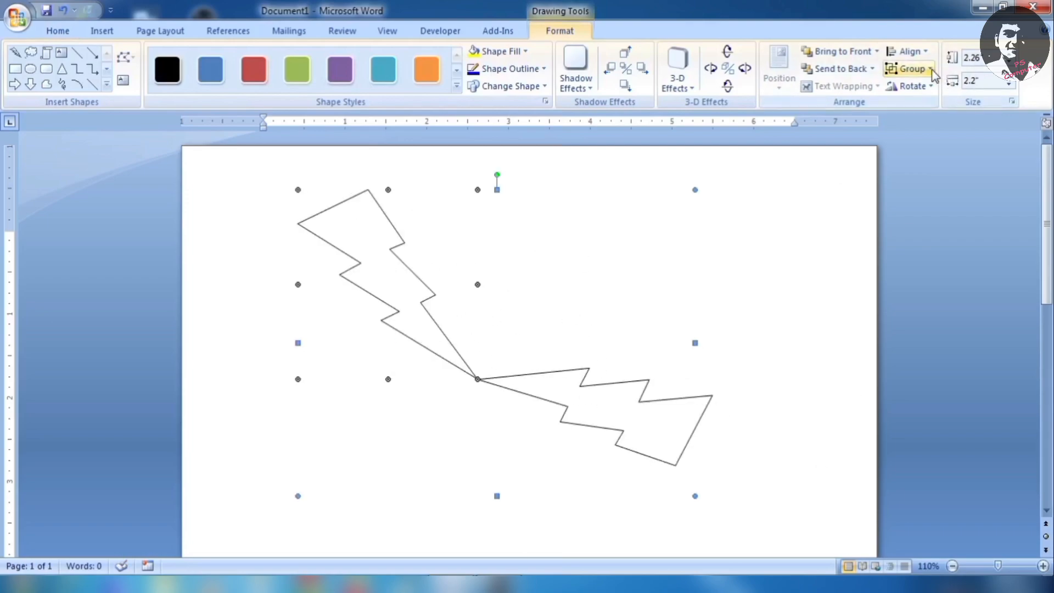
{"action": "left_click", "coordinate": [910, 68]}
{"action": "left_click", "coordinate": [929, 125]}
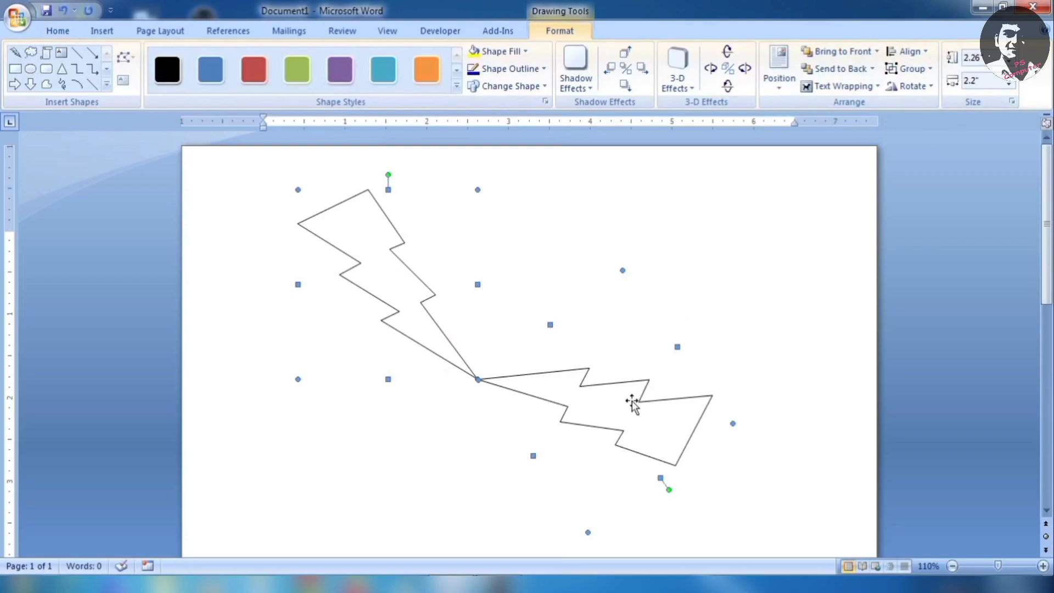
- Move the ungrouped bolts around the page and leave their tips joined slightly right of their previous position
{"action": "left_click_drag", "start_coordinate": [629, 406], "coordinate": [622, 439]}
{"action": "left_click", "coordinate": [429, 395]}
{"action": "left_click", "coordinate": [455, 244]}
{"action": "left_click_drag", "start_coordinate": [410, 298], "coordinate": [365, 357]}
{"action": "mouse_move", "coordinate": [600, 400]}
{"action": "left_mouse_down"}
{"action": "mouse_move", "coordinate": [618, 326]}
{"action": "mouse_move", "coordinate": [594, 394]}
{"action": "left_mouse_up"}
- Regroup the two lightning bolts
{"action": "left_click", "coordinate": [401, 266], "text": "shift"}
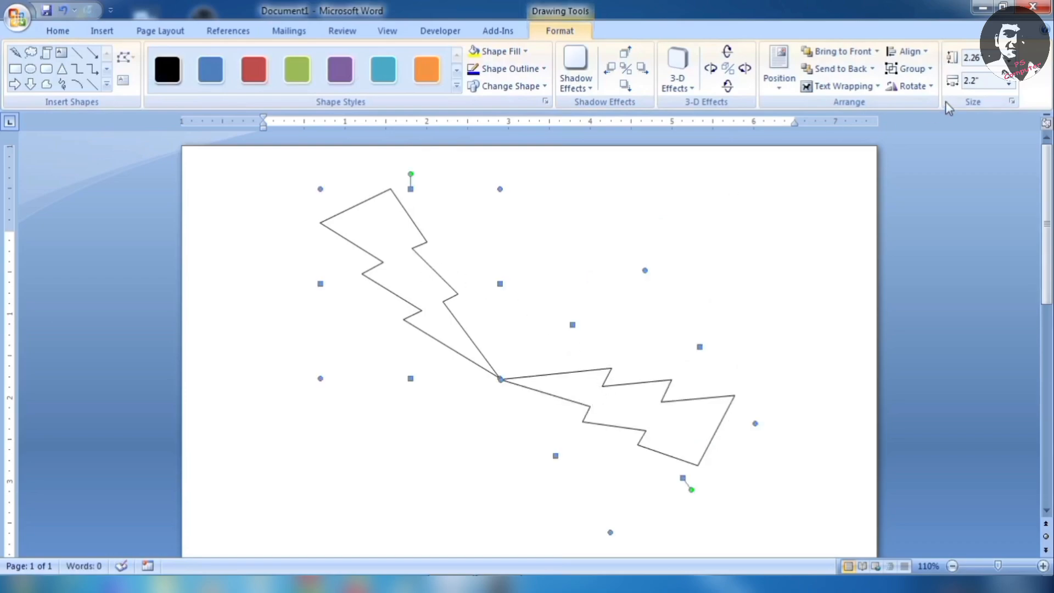
{"action": "left_click", "coordinate": [703, 391]}
{"action": "left_click", "coordinate": [662, 428]}
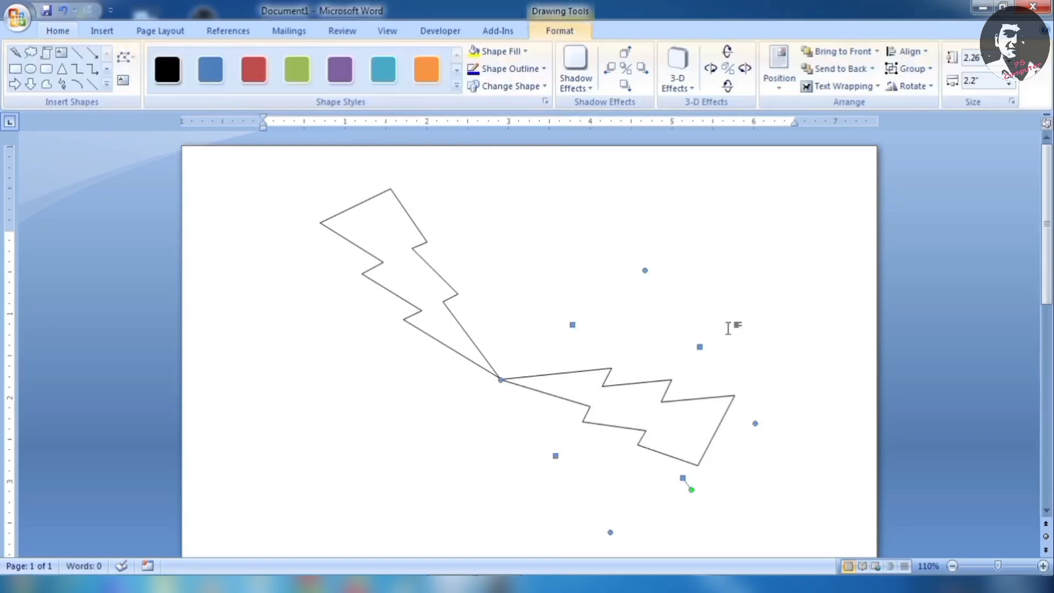
{"action": "left_click", "coordinate": [914, 69]}
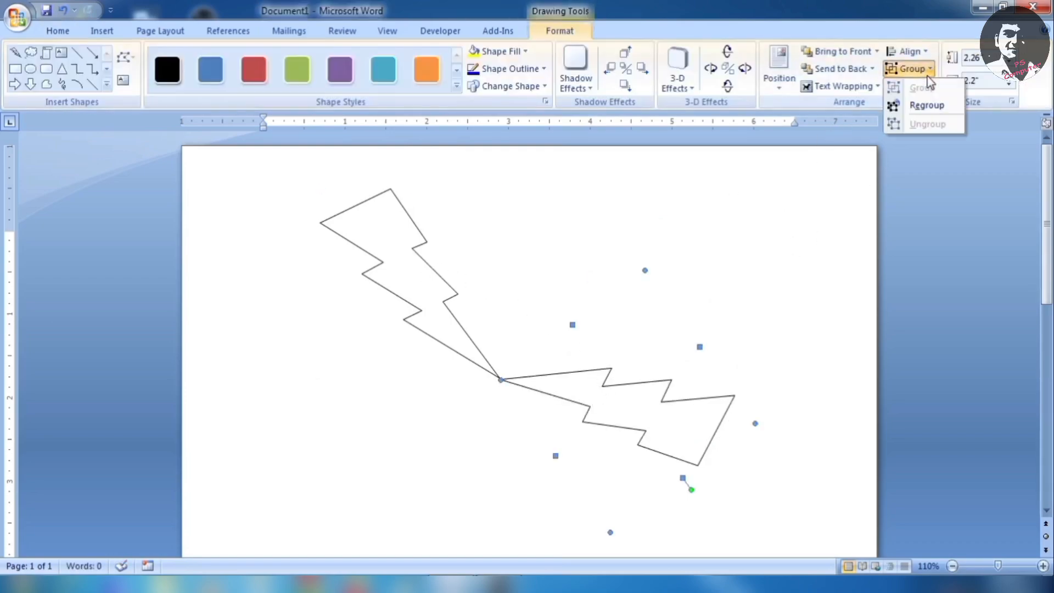
{"action": "left_click", "coordinate": [931, 112]}
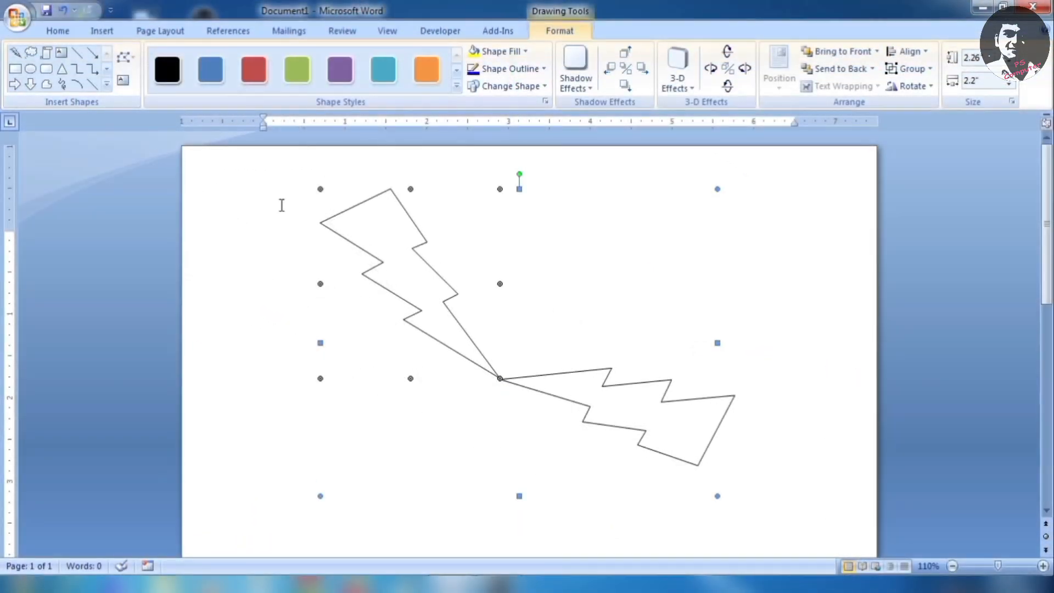
- Duplicate the bolt pair, rotate the copy 90° left, and align its meeting point with the original pair's tips
{"action": "left_click_drag", "start_coordinate": [434, 296], "coordinate": [393, 346]}
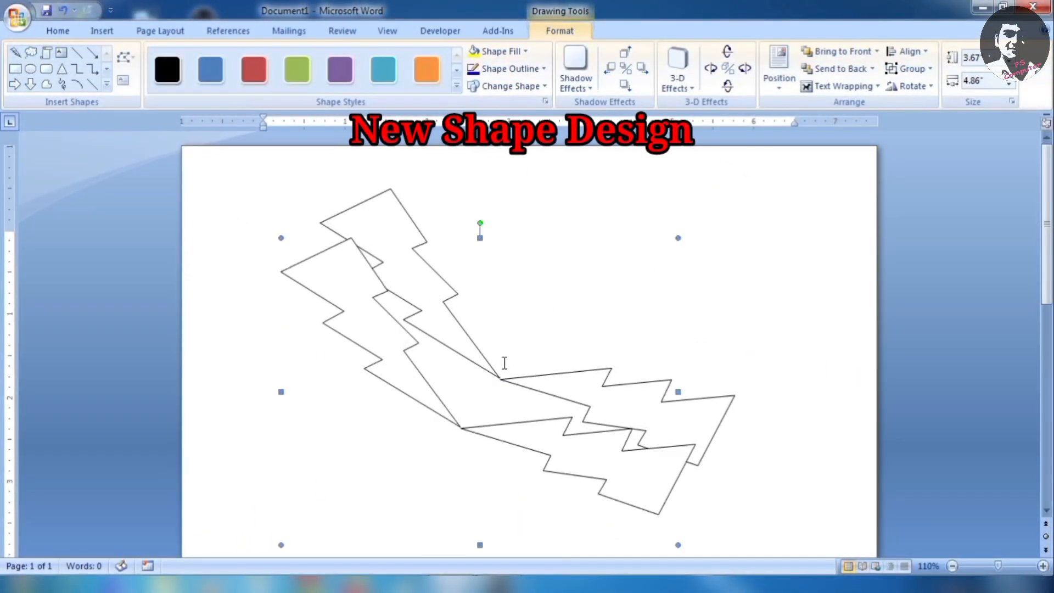
{"action": "left_click", "coordinate": [911, 86]}
{"action": "left_click", "coordinate": [856, 122]}
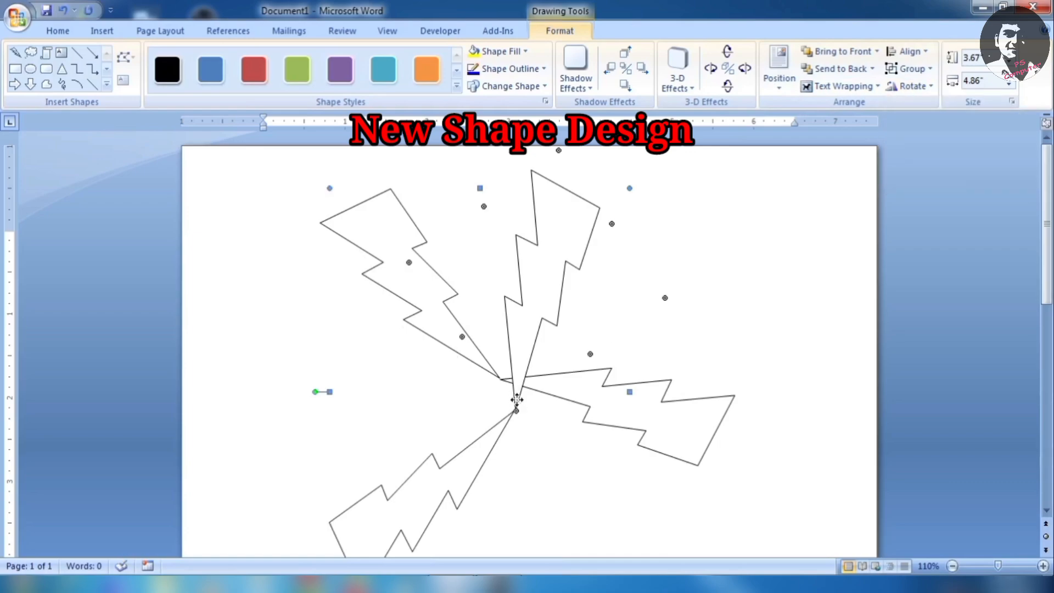
{"action": "left_click_drag", "start_coordinate": [513, 400], "coordinate": [500, 371]}
{"action": "left_click", "coordinate": [720, 263]}
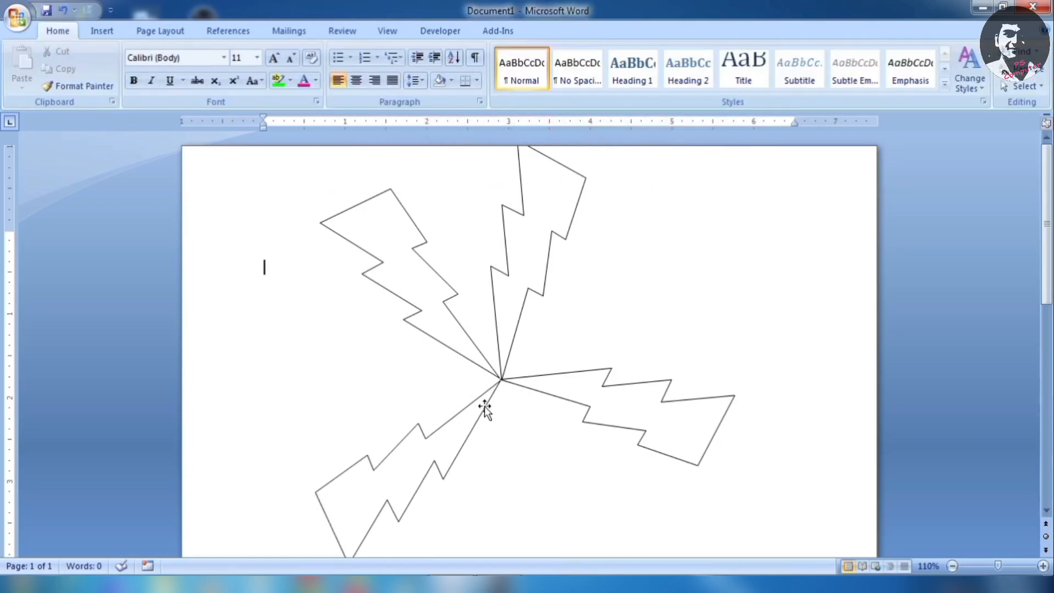
- Duplicate the original bolt pair, placing the copy slightly below and to the left of it
{"action": "left_click", "coordinate": [460, 341]}
{"action": "left_click_drag", "start_coordinate": [461, 345], "coordinate": [412, 336]}
{"action": "left_click", "coordinate": [709, 308]}
{"action": "left_click", "coordinate": [699, 388]}
{"action": "scroll", "coordinate": [649, 394], "scroll_direction": "down", "scroll_amount": 1}
{"action": "left_click", "coordinate": [649, 394]}
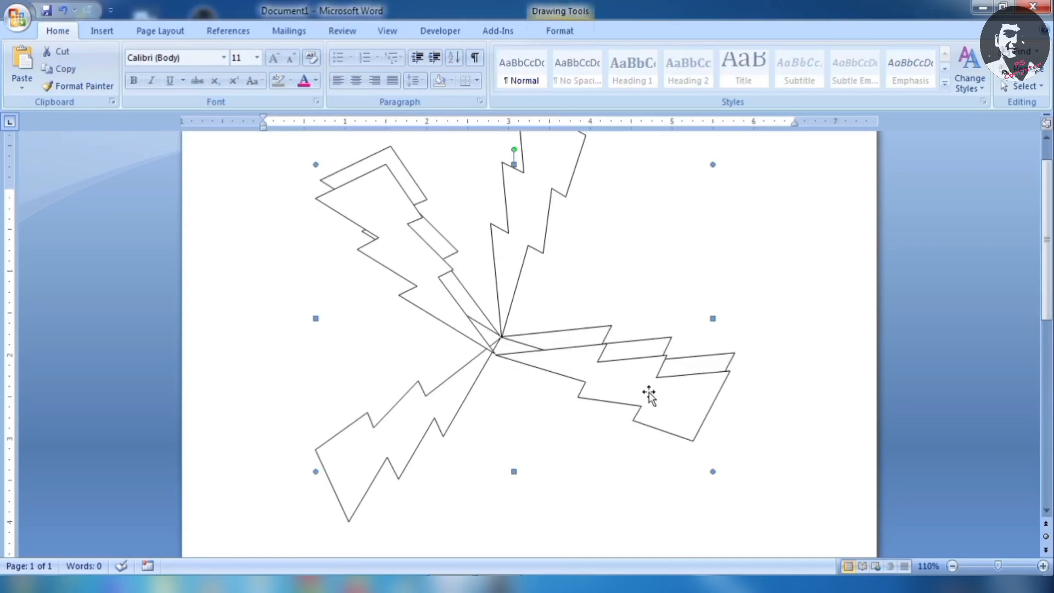
- Rotate the third bolt pair counterclockwise into the gaps between the other bolts and align its tips with the common center
{"action": "scroll", "coordinate": [649, 395], "scroll_direction": "up", "scroll_amount": 1}
{"action": "left_click_drag", "start_coordinate": [514, 190], "coordinate": [439, 190]}
{"action": "left_click_drag", "start_coordinate": [570, 377], "coordinate": [558, 354]}
{"action": "left_click_drag", "start_coordinate": [426, 187], "coordinate": [386, 205]}
{"action": "left_click", "coordinate": [819, 393]}
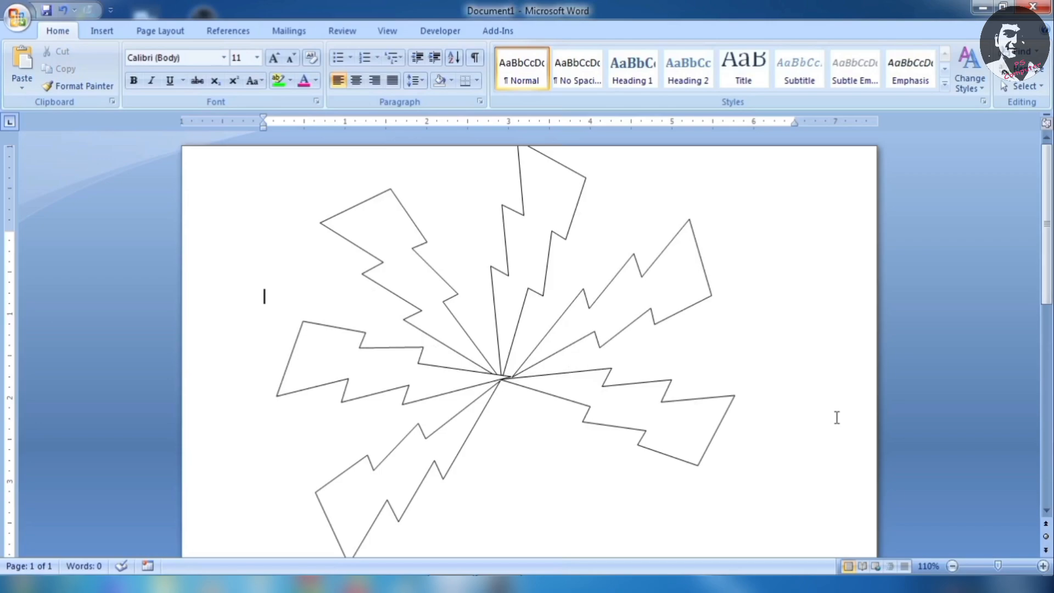
{"action": "left_click", "coordinate": [653, 427]}
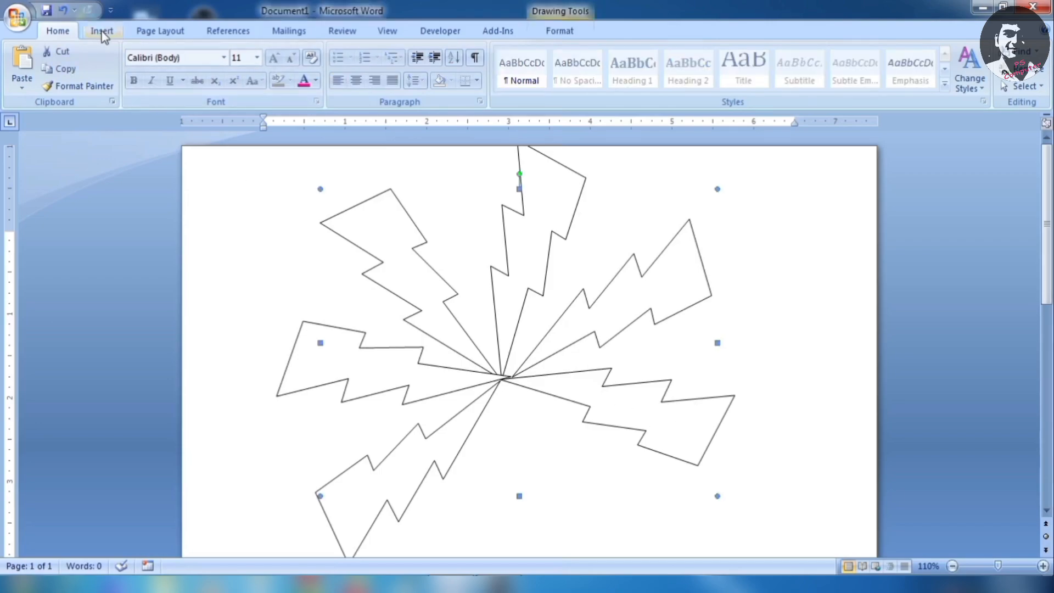
{"action": "left_click_drag", "start_coordinate": [561, 331], "coordinate": [548, 336]}
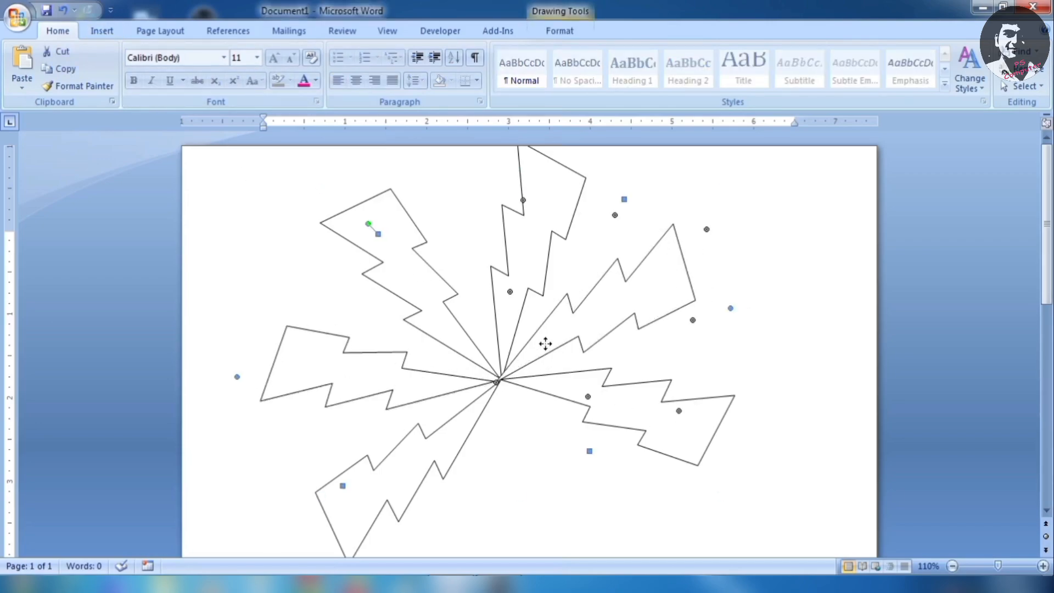
- Duplicate the bolt pair below the design, ungroup the copy and delete its right-hand bolt
{"action": "scroll", "coordinate": [551, 344], "scroll_direction": "down", "scroll_amount": 1}
{"action": "left_click", "coordinate": [102, 31]}
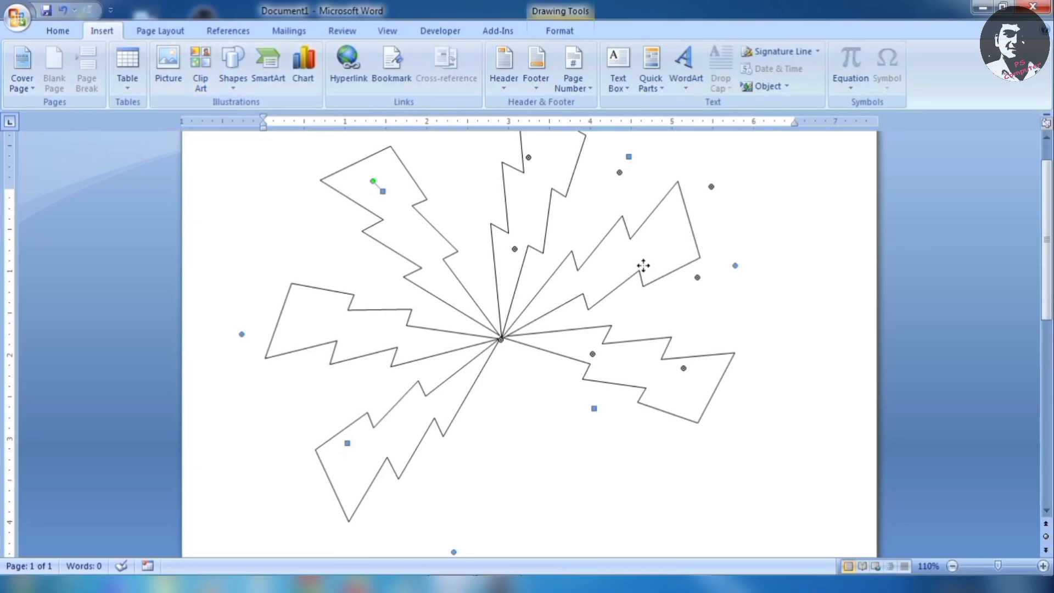
{"action": "left_click", "coordinate": [648, 376]}
{"action": "key", "text": "ctrl+v"}
{"action": "left_click_drag", "start_coordinate": [543, 361], "coordinate": [547, 437]}
{"action": "left_click", "coordinate": [560, 31]}
{"action": "left_click", "coordinate": [909, 69]}
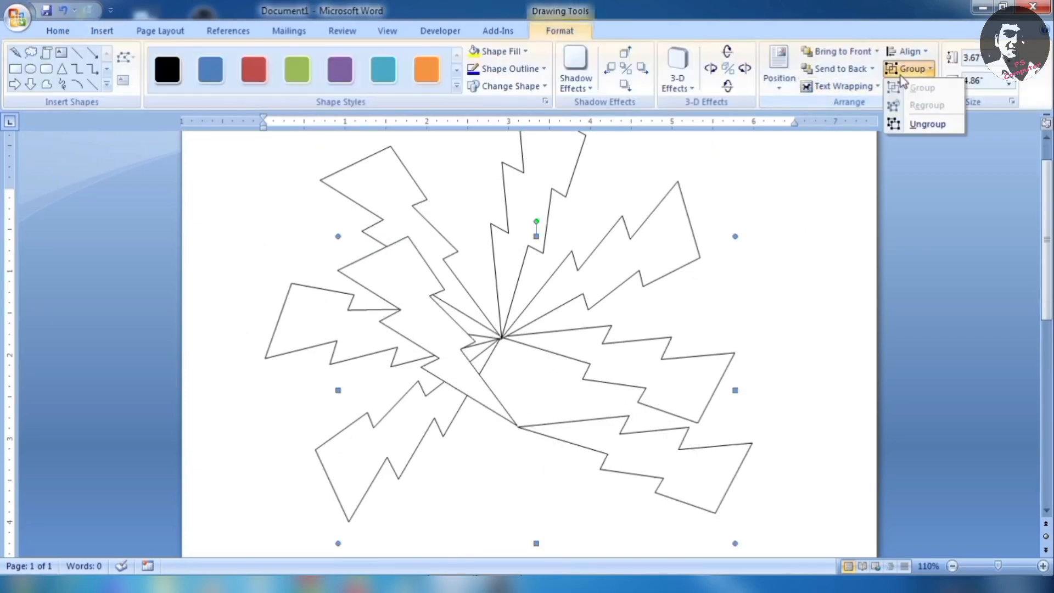
{"action": "left_click", "coordinate": [921, 126]}
{"action": "left_click", "coordinate": [618, 436]}
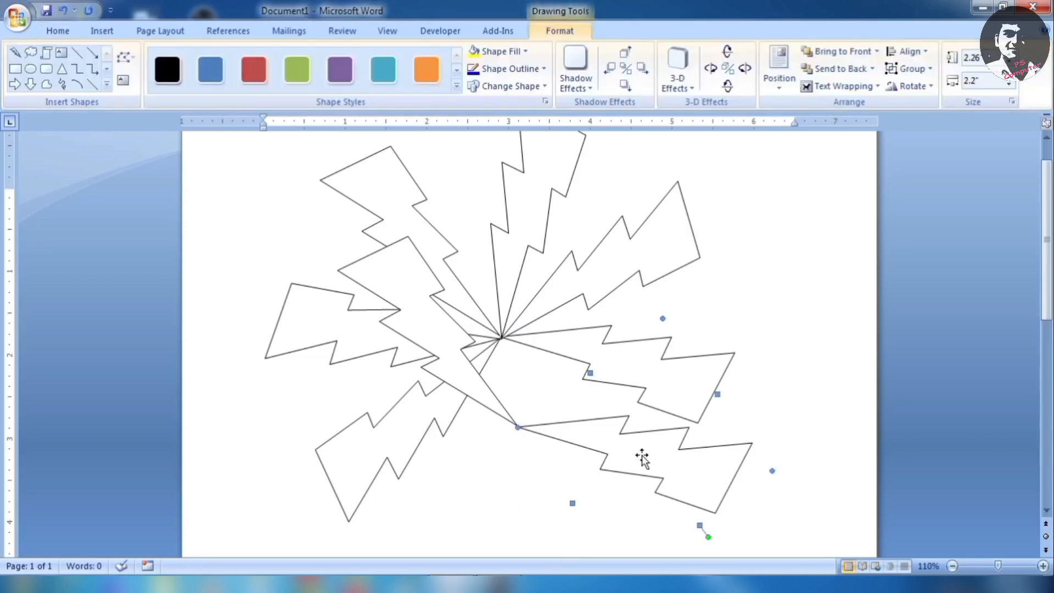
{"action": "key", "text": "Delete"}
- Rotate the remaining single bolt to point downward and align its tip with the common center
{"action": "left_click", "coordinate": [472, 347]}
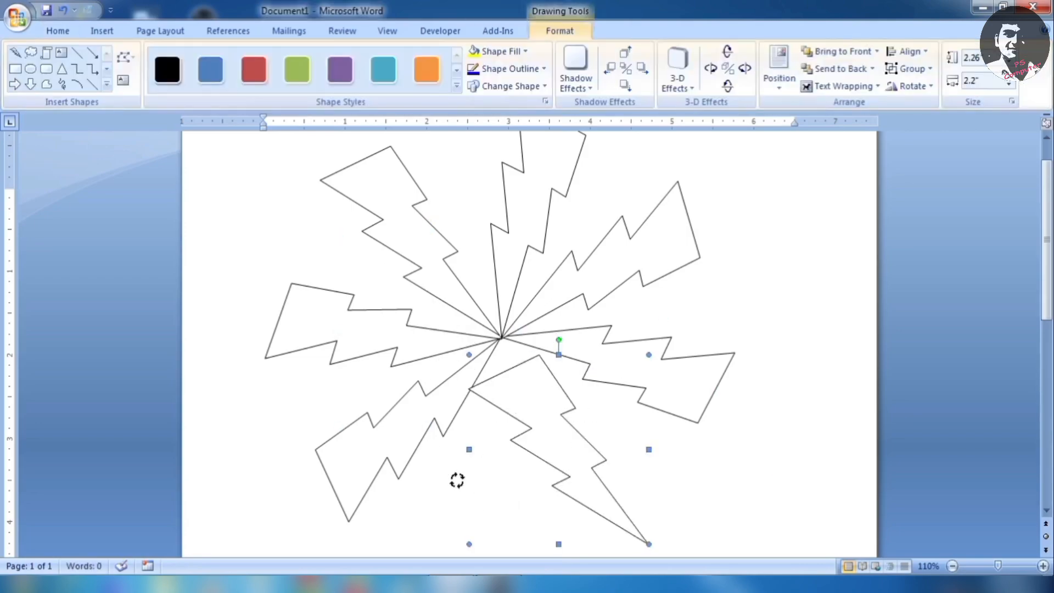
{"action": "left_click_drag", "start_coordinate": [549, 508], "coordinate": [544, 409]}
{"action": "scroll", "coordinate": [686, 417], "scroll_direction": "down", "scroll_amount": 5}
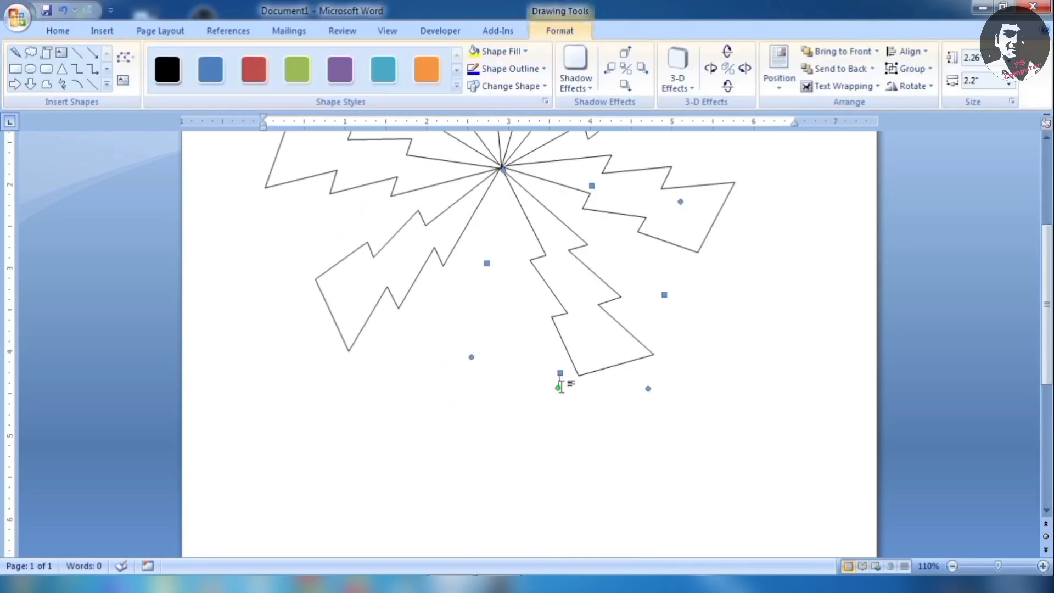
{"action": "scroll", "coordinate": [571, 382], "scroll_direction": "up", "scroll_amount": 2}
{"action": "left_click_drag", "start_coordinate": [559, 457], "coordinate": [515, 443]}
{"action": "left_click_drag", "start_coordinate": [542, 340], "coordinate": [486, 360]}
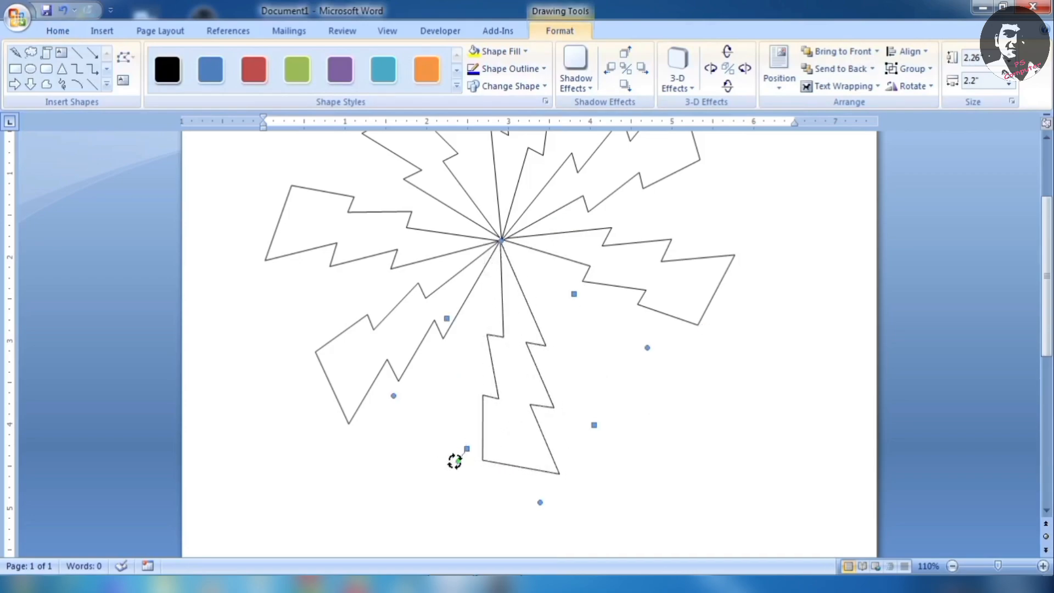
{"action": "left_click_drag", "start_coordinate": [454, 461], "coordinate": [447, 451]}
{"action": "left_click_drag", "start_coordinate": [504, 349], "coordinate": [488, 349]}
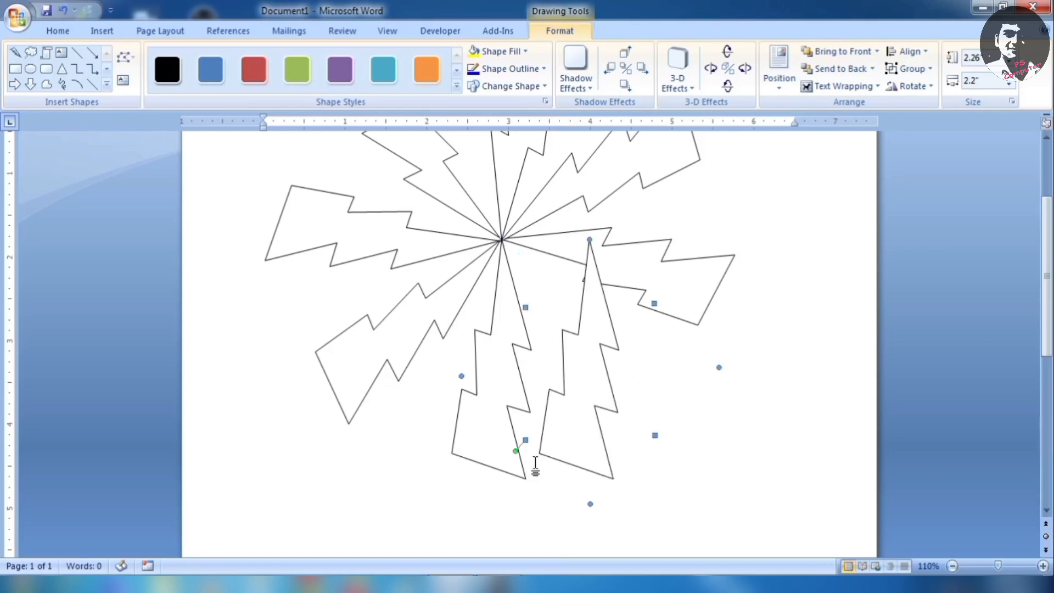
- Duplicate the downward bolt, rotate the copy into the lower-right gap and align its tip with the center
{"action": "key", "text": "ctrl+v"}
{"action": "left_click_drag", "start_coordinate": [556, 465], "coordinate": [579, 472]}
{"action": "left_click_drag", "start_coordinate": [580, 362], "coordinate": [571, 346]}
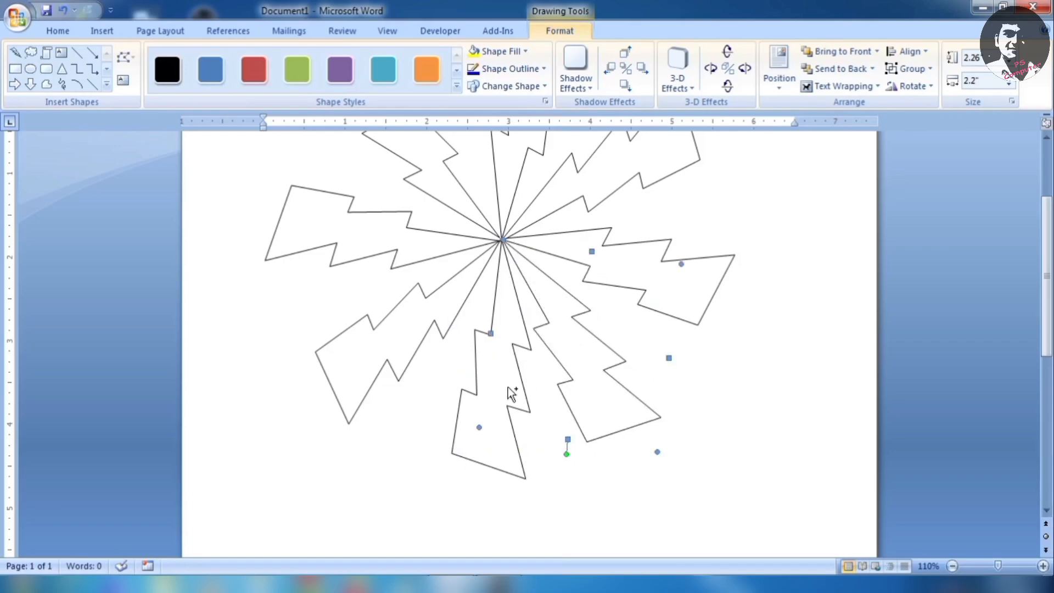
- Group the two lower bolts with the pair formed by the left and upper-right bolts
{"action": "left_click", "coordinate": [502, 382], "text": "shift"}
{"action": "left_click", "coordinate": [911, 68]}
{"action": "left_click", "coordinate": [924, 105]}
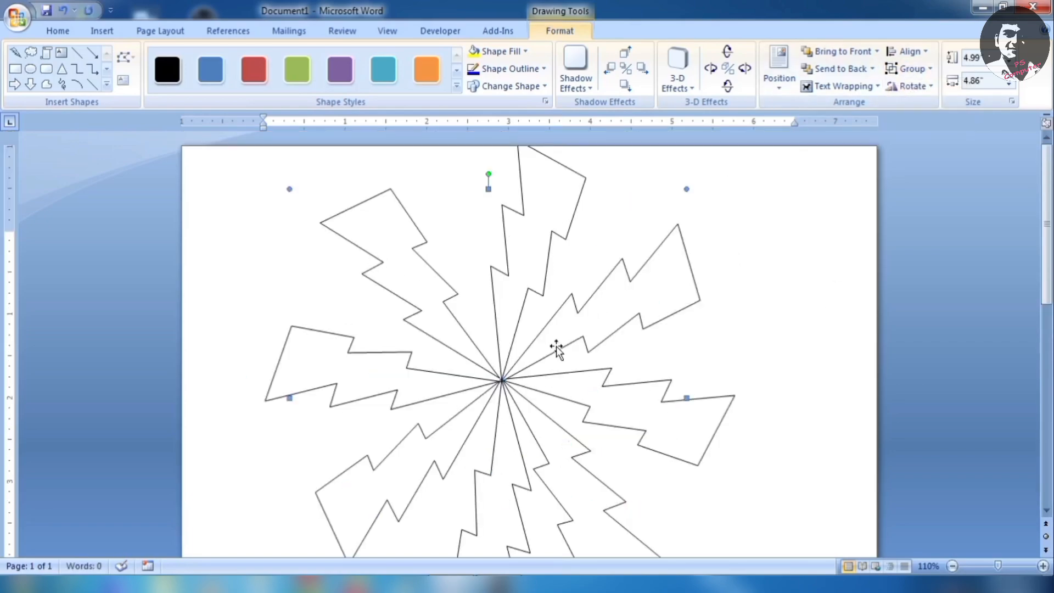
- Try to shrink the partial group from its lower-right corner, and undo the resize
{"action": "left_click", "coordinate": [690, 525]}
{"action": "left_click", "coordinate": [654, 472]}
{"action": "left_click_drag", "start_coordinate": [687, 521], "coordinate": [593, 401]}
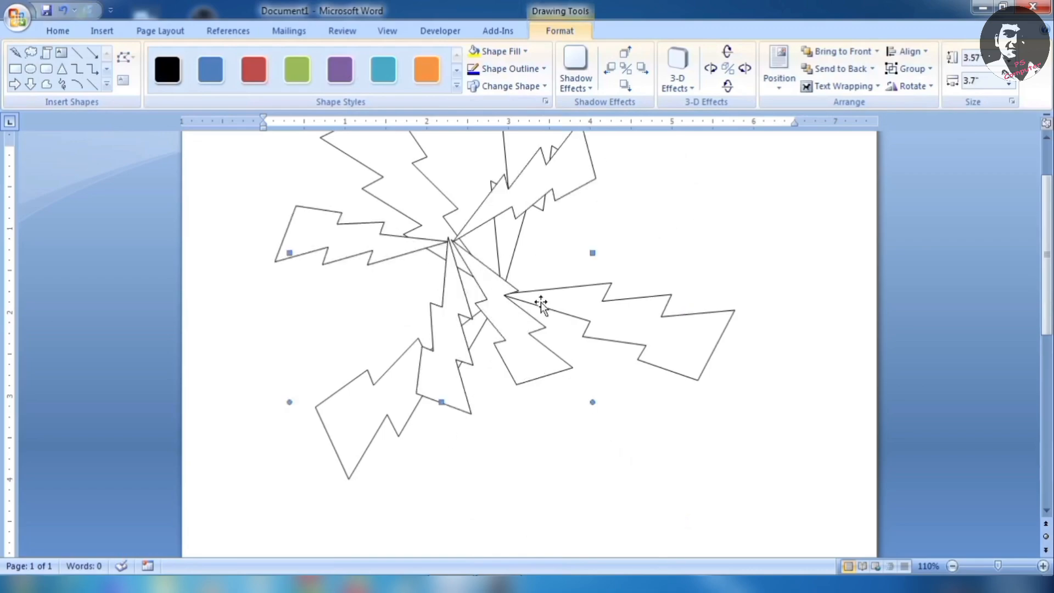
{"action": "scroll", "coordinate": [590, 338], "scroll_direction": "up", "scroll_amount": 2}
{"action": "key", "text": "ctrl+z"}
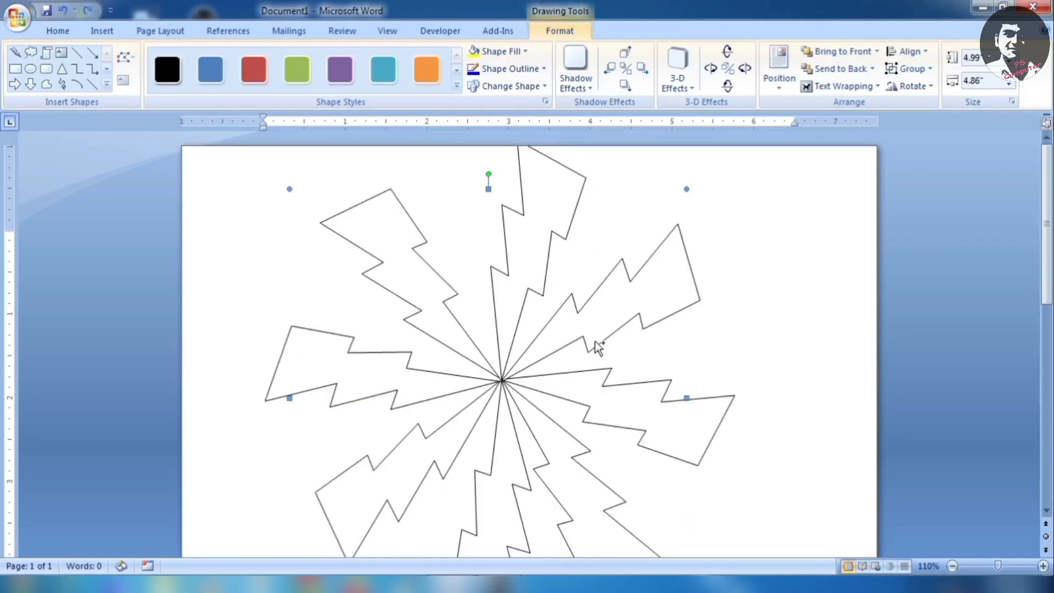
- Group the partial group with the pair formed by the upper-left and right bolts
{"action": "left_click", "coordinate": [400, 228], "text": "shift"}
{"action": "left_click", "coordinate": [911, 68]}
{"action": "left_click", "coordinate": [922, 90]}
{"action": "left_click", "coordinate": [741, 231]}
{"action": "left_click", "coordinate": [656, 291]}
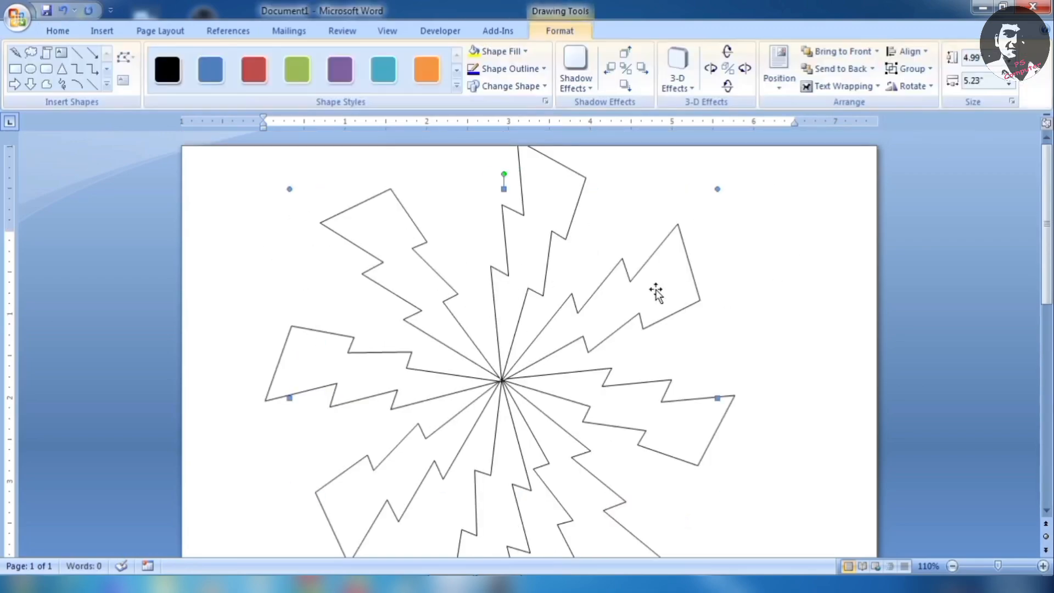
- Group the last bolt pair with the rest, and shift the whole design slightly left and down on the page
{"action": "scroll", "coordinate": [681, 300], "scroll_direction": "down", "scroll_amount": 1}
{"action": "left_click", "coordinate": [604, 504]}
{"action": "left_click", "coordinate": [466, 490], "text": "shift"}
{"action": "left_click", "coordinate": [912, 69]}
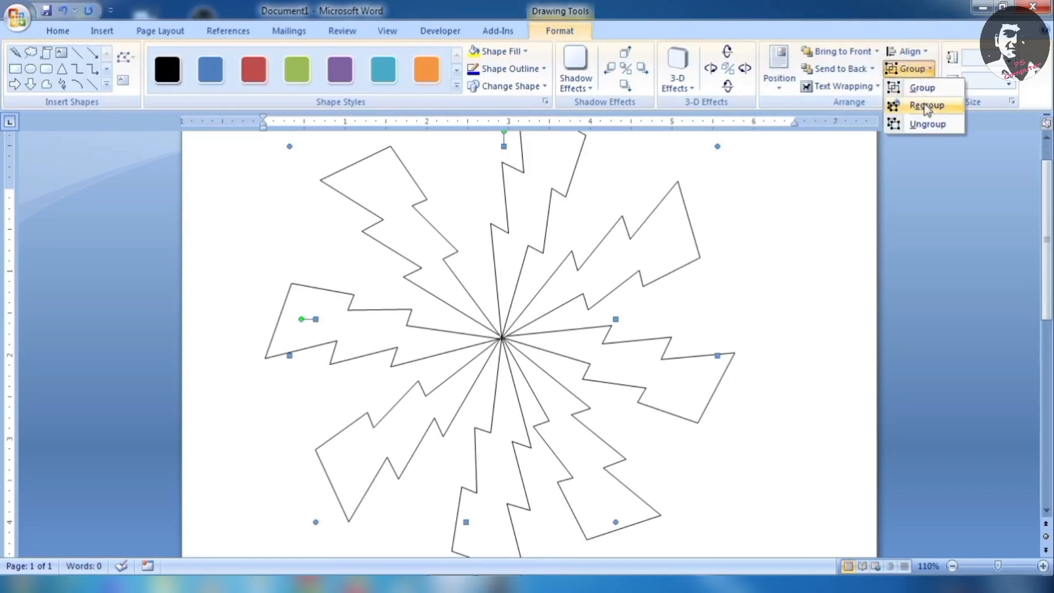
{"action": "left_click", "coordinate": [921, 89]}
{"action": "left_click", "coordinate": [749, 241]}
{"action": "mouse_move", "coordinate": [560, 284]}
{"action": "left_mouse_down"}
{"action": "mouse_move", "coordinate": [585, 286]}
{"action": "mouse_move", "coordinate": [548, 291]}
{"action": "left_mouse_up"}
{"action": "left_click", "coordinate": [773, 296]}
{"action": "scroll", "coordinate": [767, 297], "scroll_direction": "up", "scroll_amount": 1}
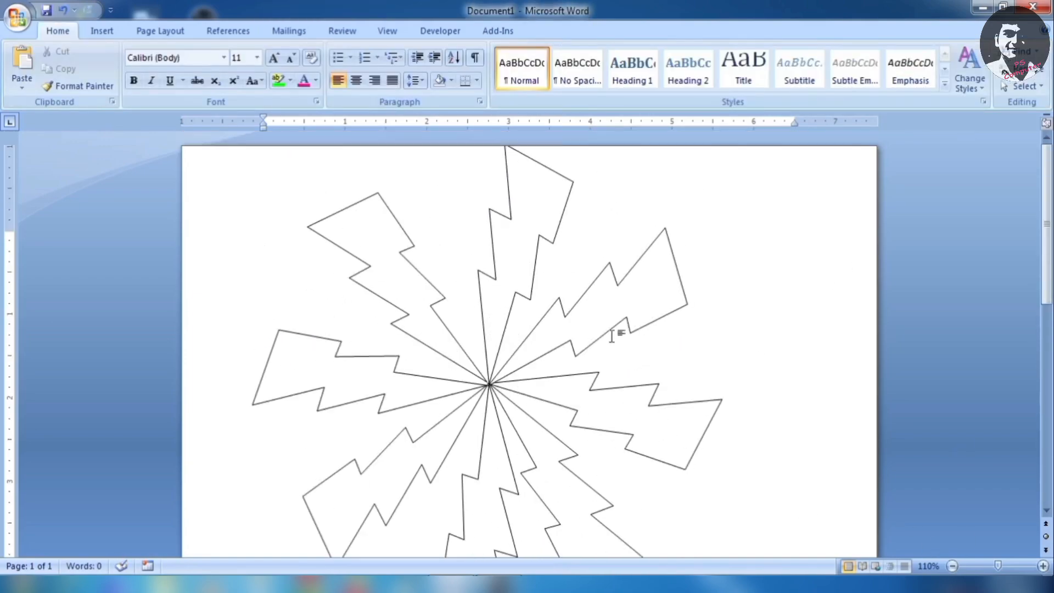
- Shrink the whole design to about 2.94" high by 2.71" wide and move it to the page's upper-left area
{"action": "left_click", "coordinate": [511, 358]}
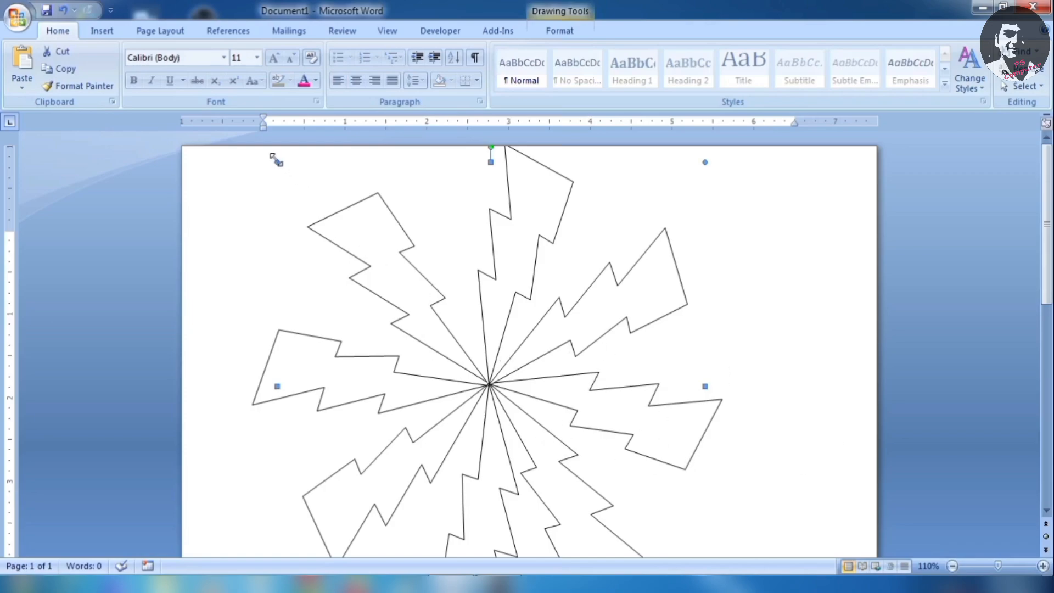
{"action": "left_click_drag", "start_coordinate": [277, 160], "coordinate": [414, 310]}
{"action": "left_click_drag", "start_coordinate": [563, 472], "coordinate": [388, 360]}
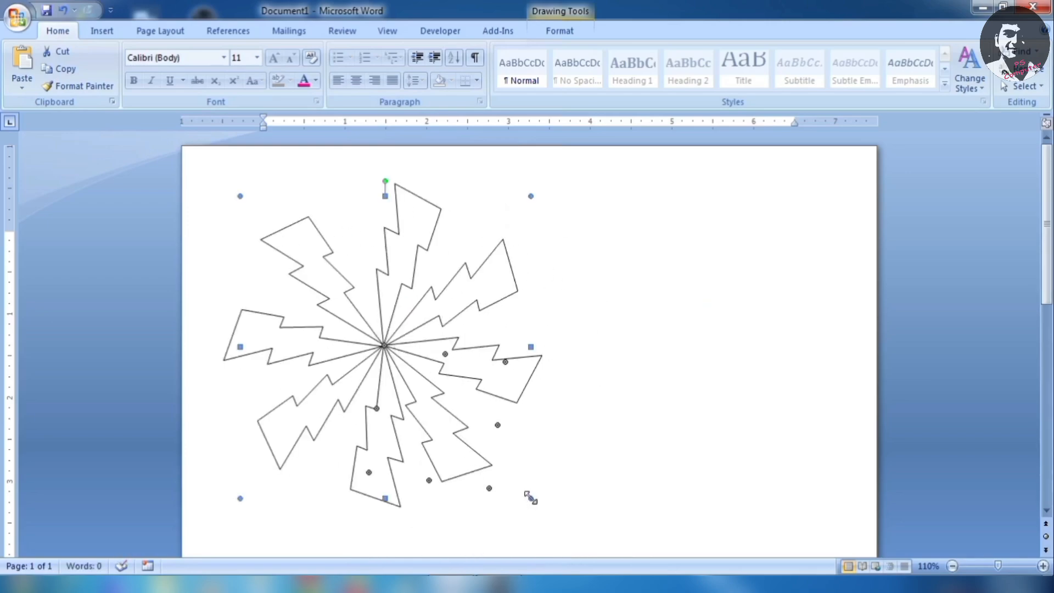
{"action": "left_click_drag", "start_coordinate": [531, 498], "coordinate": [464, 443]}
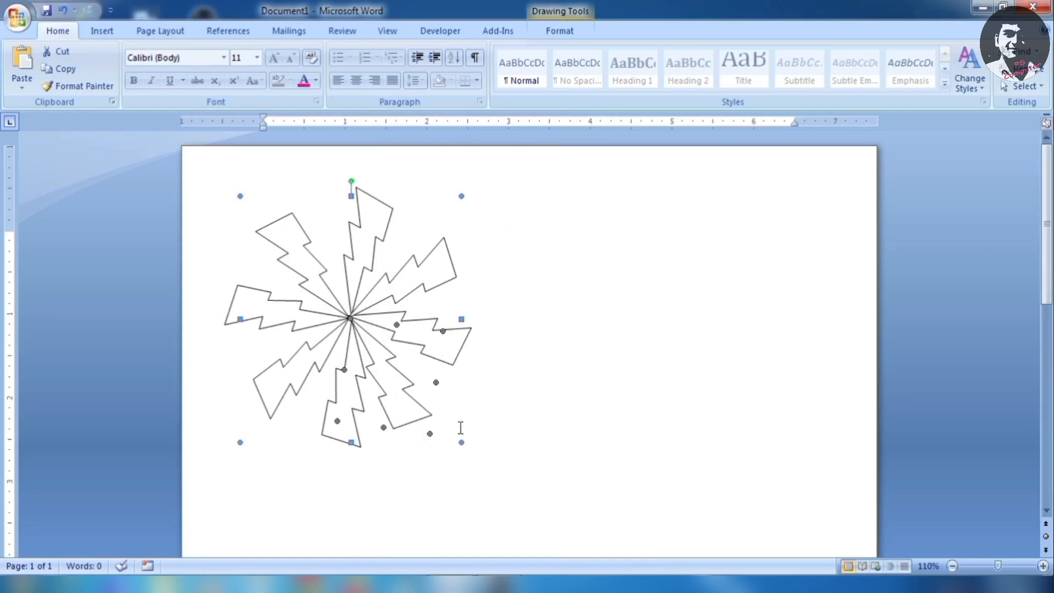
{"action": "left_click", "coordinate": [525, 376]}
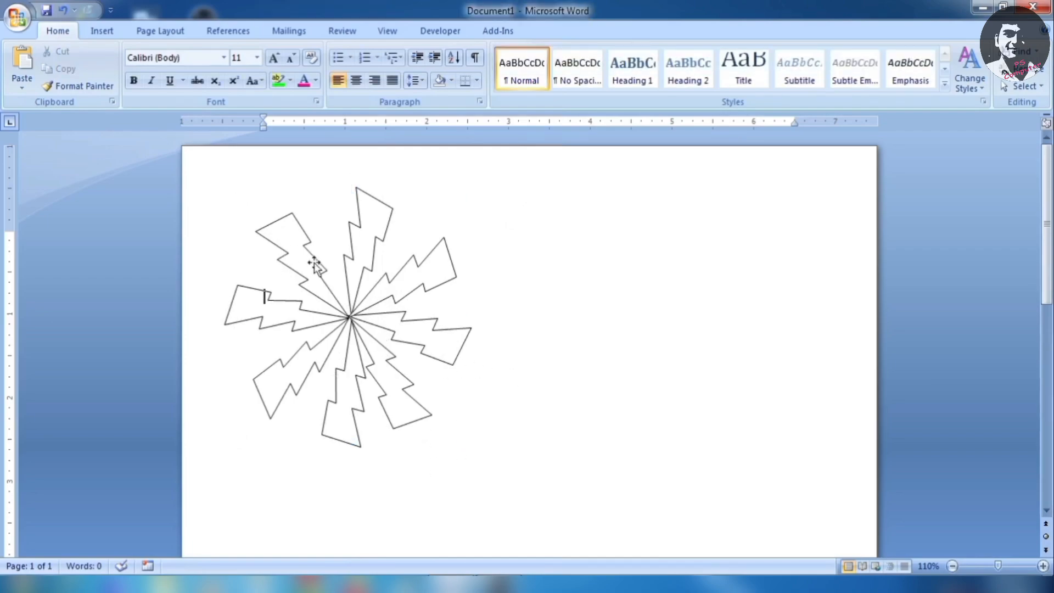
- Fill the upper-left bolt of the group with standard yellow
{"action": "left_click", "coordinate": [355, 301]}
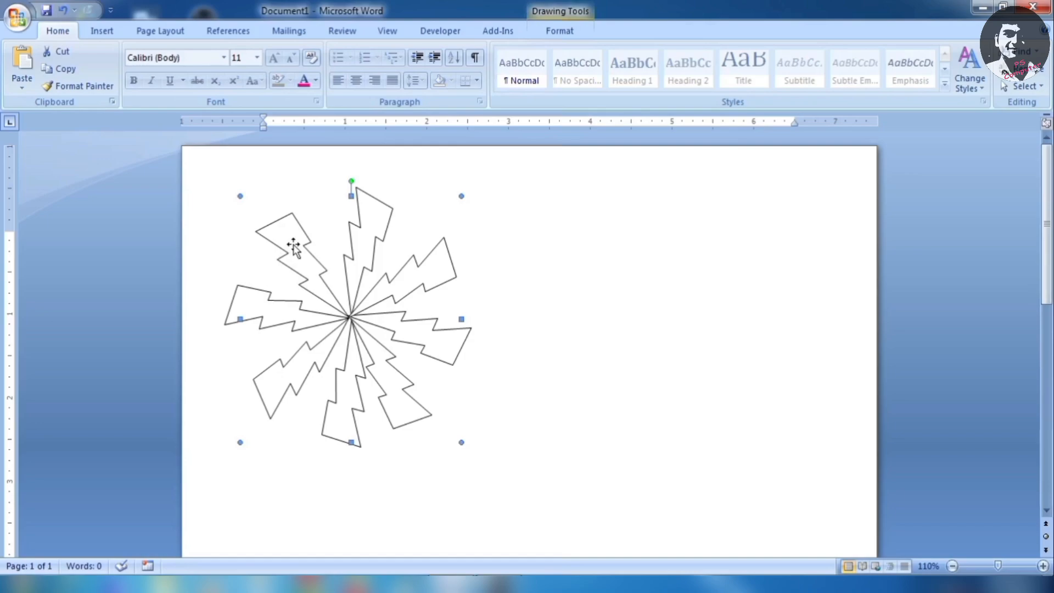
{"action": "left_click", "coordinate": [294, 246]}
{"action": "left_click", "coordinate": [564, 31]}
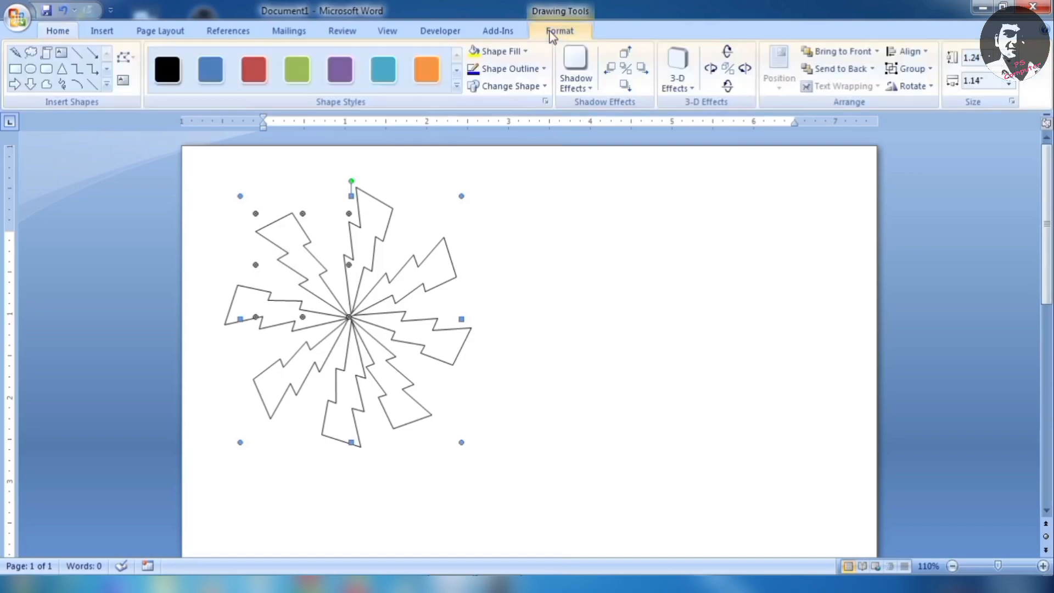
{"action": "left_click", "coordinate": [528, 51]}
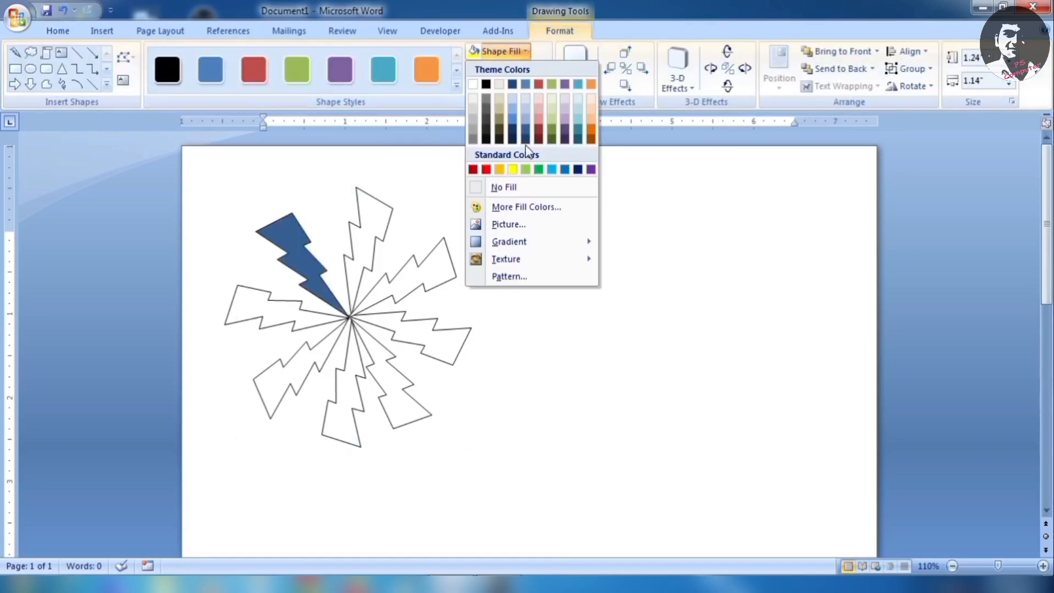
{"action": "left_click", "coordinate": [512, 169]}
- Fill the top bolt with light blue and the upper-right bolt with dark blue
{"action": "left_click", "coordinate": [368, 220]}
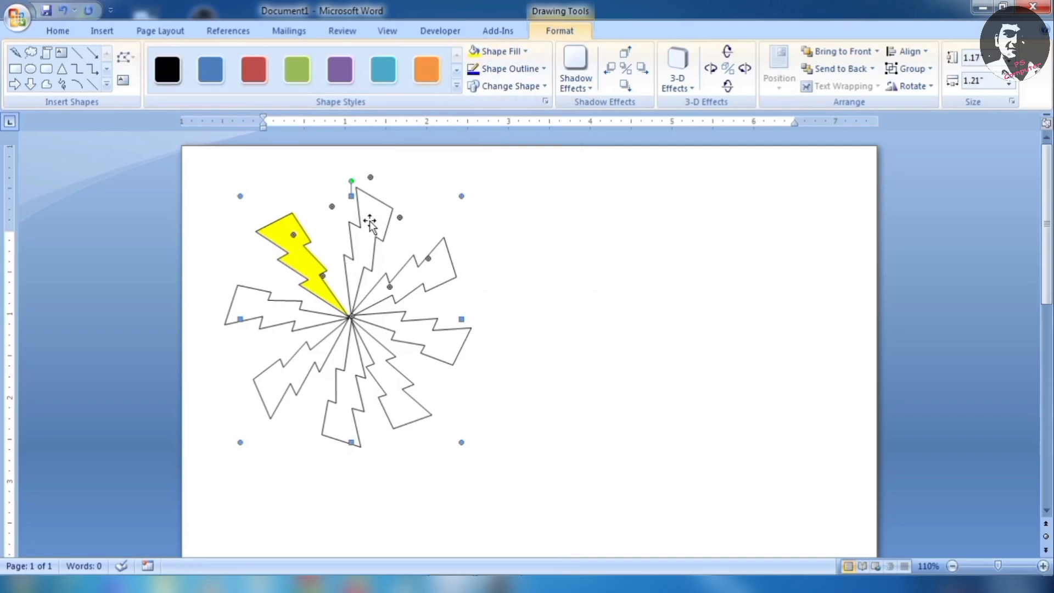
{"action": "left_click", "coordinate": [525, 51]}
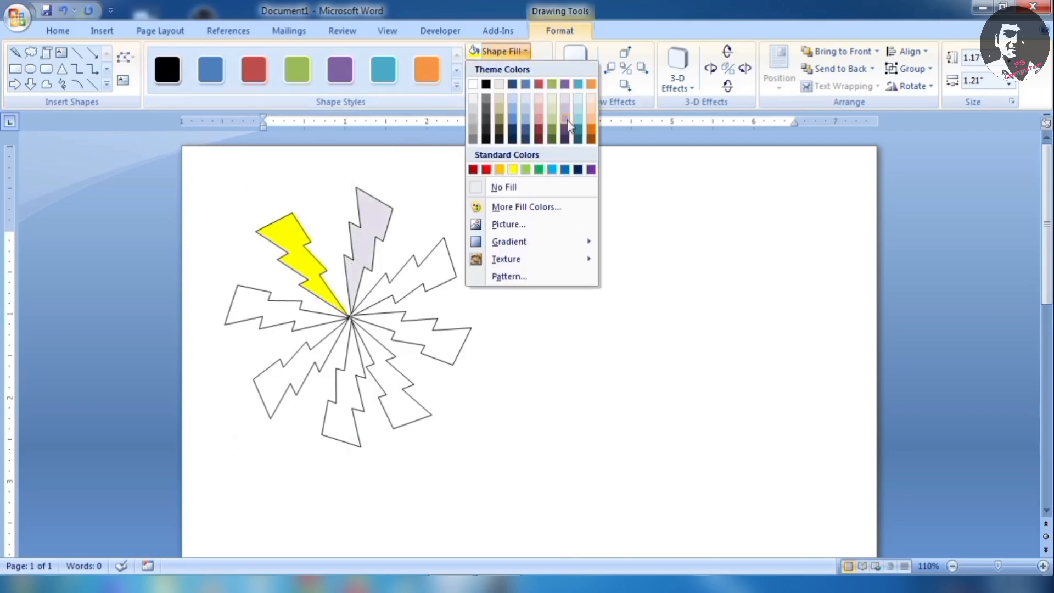
{"action": "left_click", "coordinate": [552, 169]}
{"action": "left_click", "coordinate": [525, 51]}
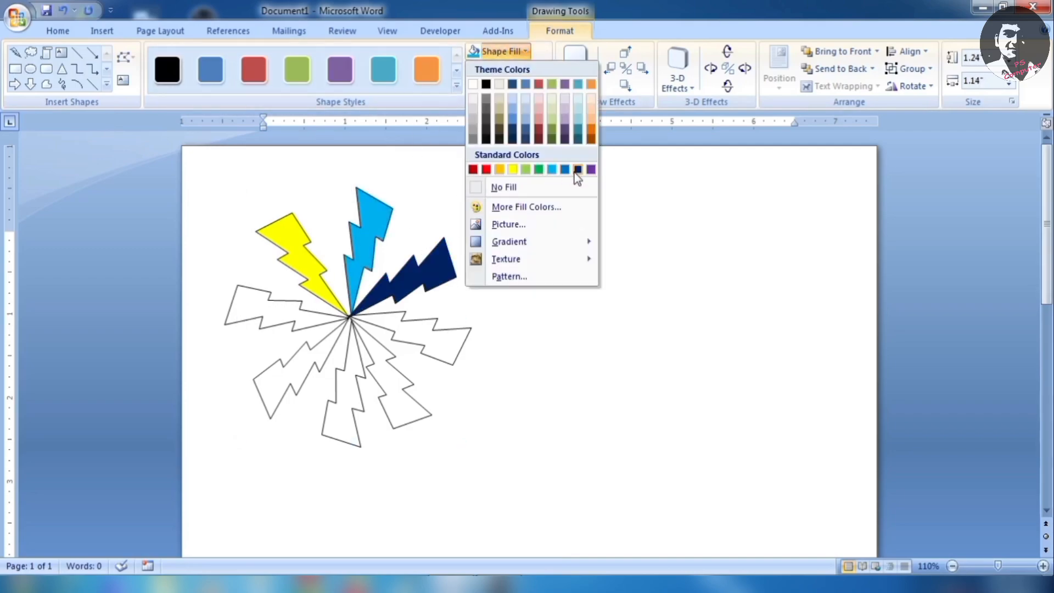
{"action": "left_click", "coordinate": [579, 169]}
- Fill the right bolt with light green and the lower-right bolt with orange
{"action": "left_click", "coordinate": [435, 341]}
{"action": "left_click", "coordinate": [525, 51]}
{"action": "left_click", "coordinate": [526, 169]}
{"action": "left_click", "coordinate": [414, 409]}
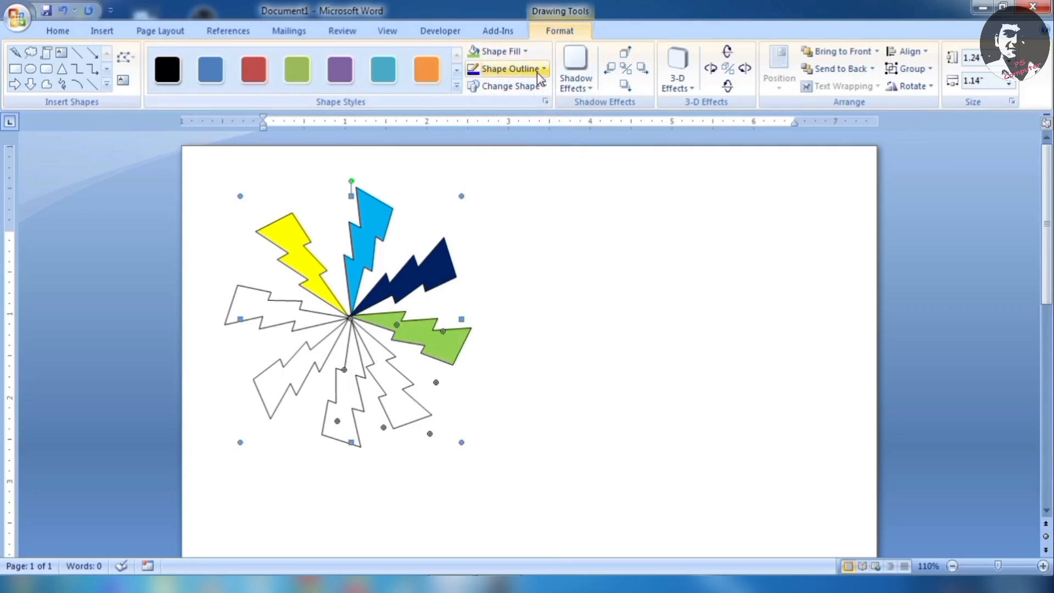
{"action": "left_click", "coordinate": [526, 51]}
{"action": "left_click", "coordinate": [499, 169]}
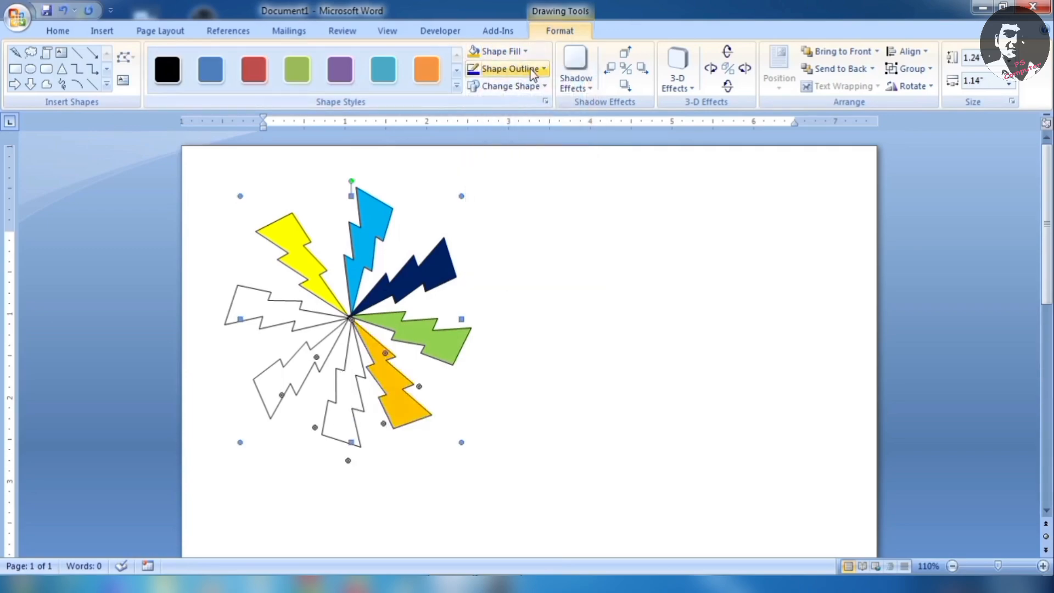
- Fill the bottom bolt with red and the lower-left bolt with dark red
{"action": "left_click", "coordinate": [526, 51]}
{"action": "left_click", "coordinate": [486, 169]}
{"action": "left_click", "coordinate": [288, 374], "text": "shift"}
{"action": "left_click", "coordinate": [526, 51]}
{"action": "left_click", "coordinate": [473, 170]}
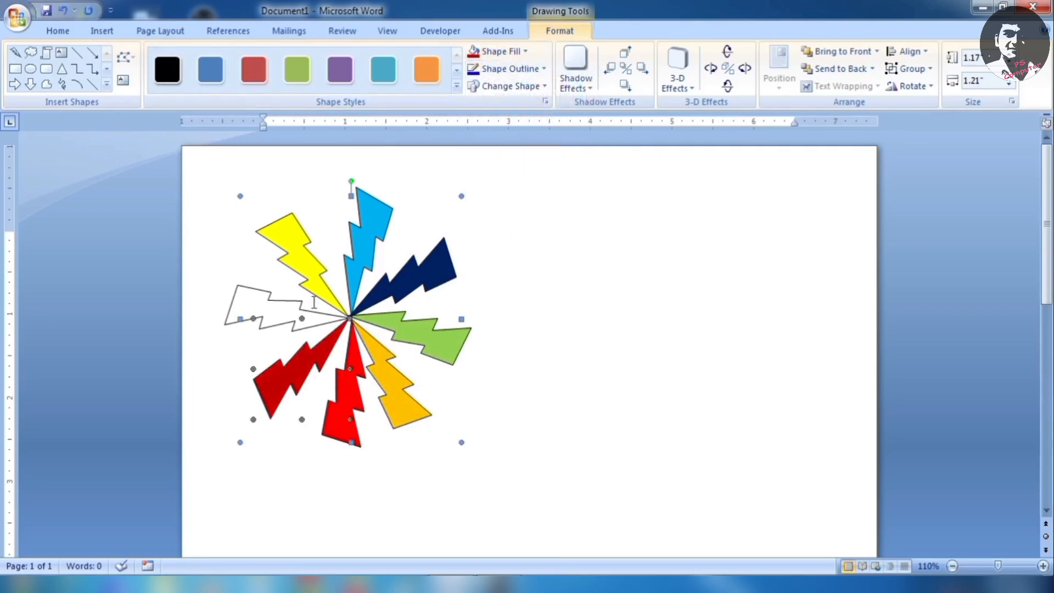
- Fill the left bolt with standard purple and deselect the design
{"action": "left_click", "coordinate": [255, 310]}
{"action": "left_click", "coordinate": [525, 52]}
{"action": "left_click", "coordinate": [591, 169]}
{"action": "left_click", "coordinate": [540, 274]}
- Shrink the colored design to about 1.15" high by 1.07" wide, keeping its upper-left corner in place
{"action": "left_click", "coordinate": [398, 392]}
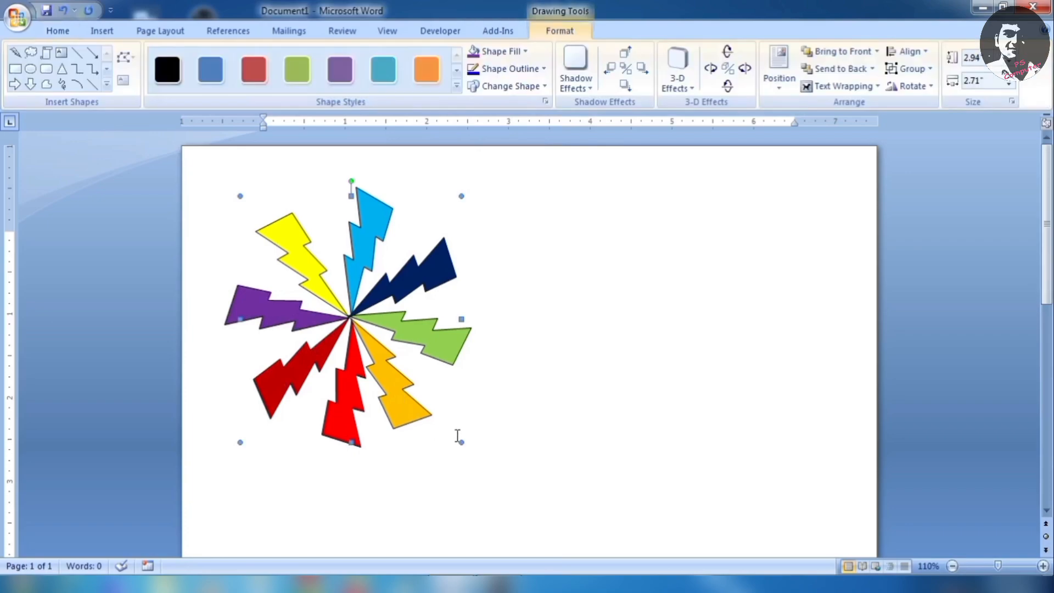
{"action": "left_click_drag", "start_coordinate": [460, 441], "coordinate": [327, 292]}
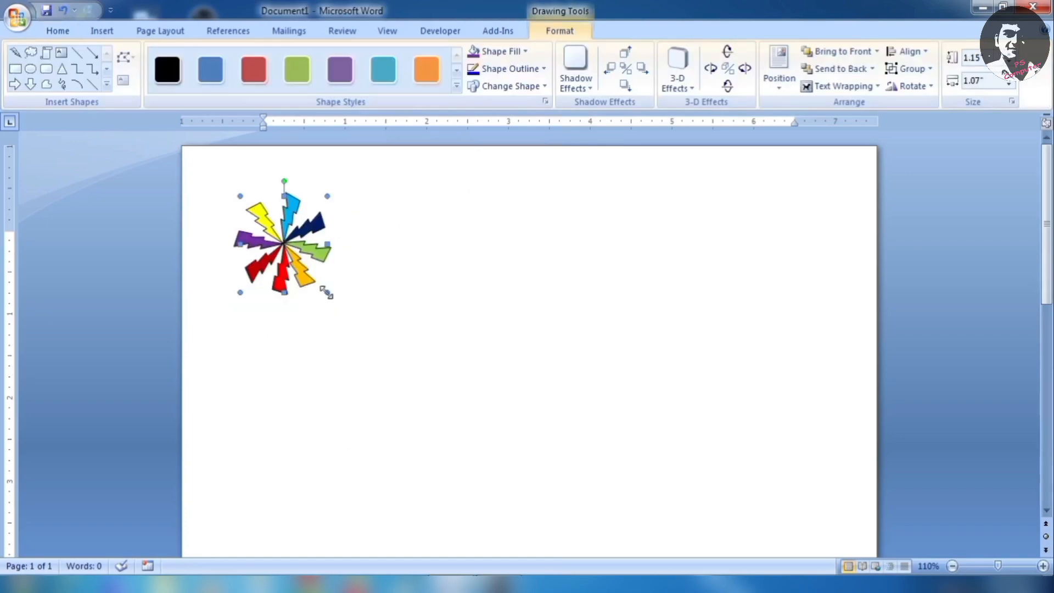
{"action": "scroll", "coordinate": [389, 241], "scroll_direction": "down", "scroll_amount": 1}
{"action": "scroll", "coordinate": [377, 265], "scroll_direction": "up", "scroll_amount": 1}
- Place five copies of the colored design, three beside the original in the first row and two in a second row
{"action": "left_click", "coordinate": [314, 255]}
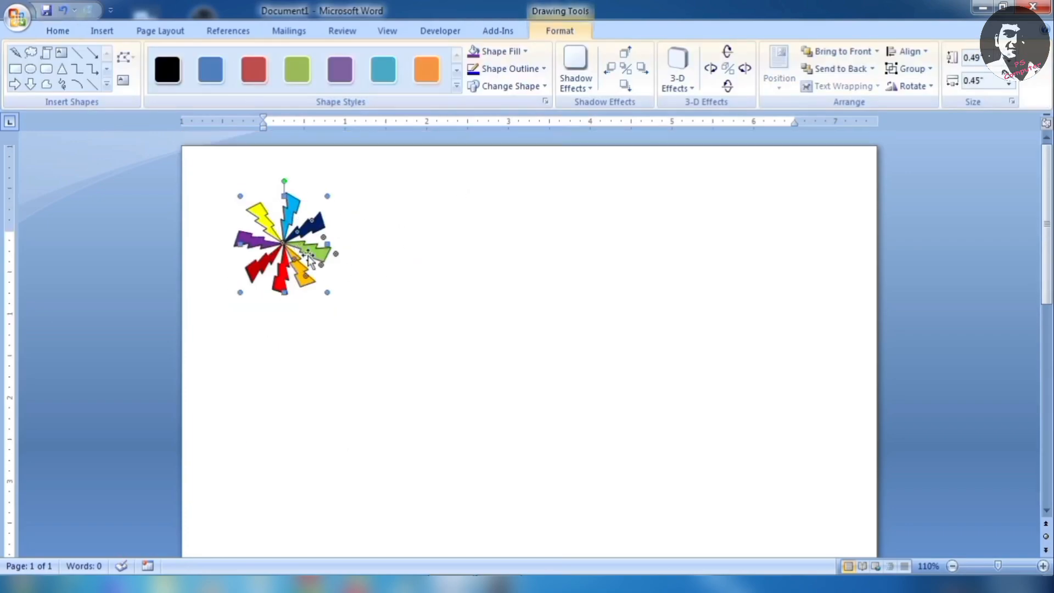
{"action": "left_click", "coordinate": [540, 280]}
{"action": "left_click", "coordinate": [289, 240]}
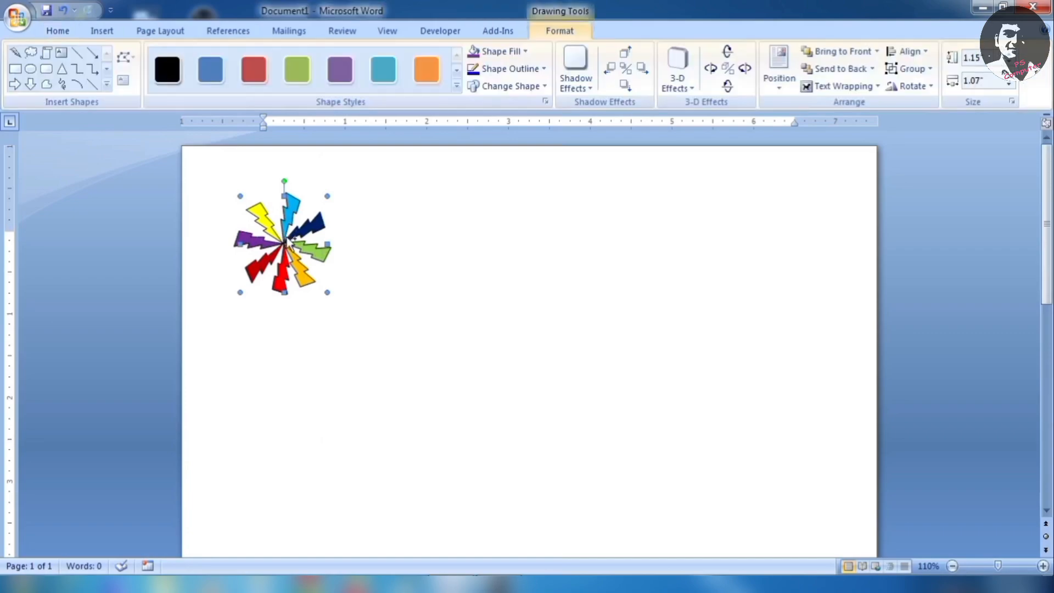
{"action": "left_click_drag", "start_coordinate": [289, 240], "coordinate": [482, 393]}
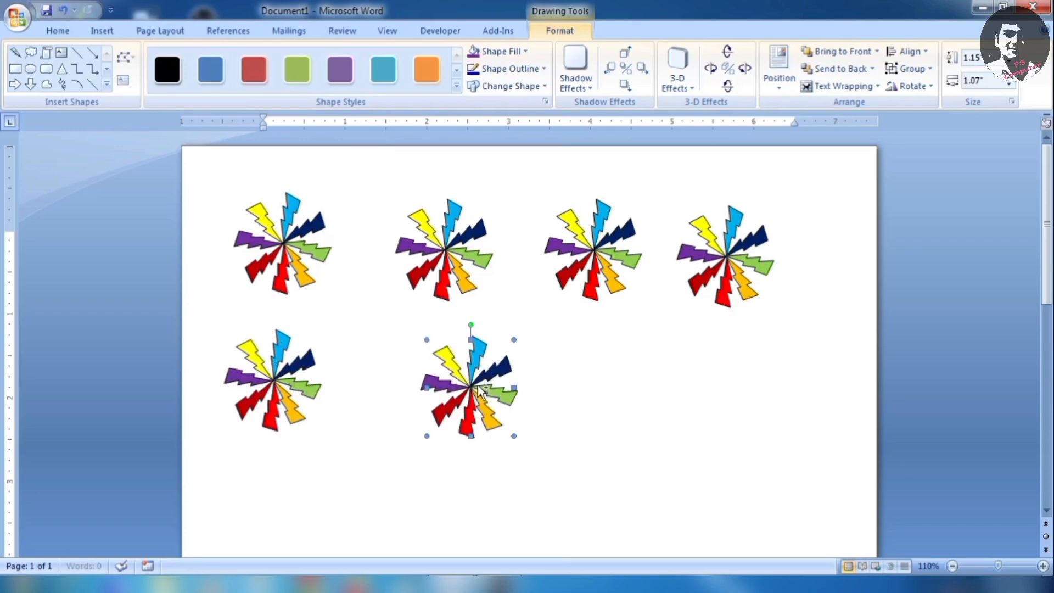
{"action": "left_click", "coordinate": [634, 441]}
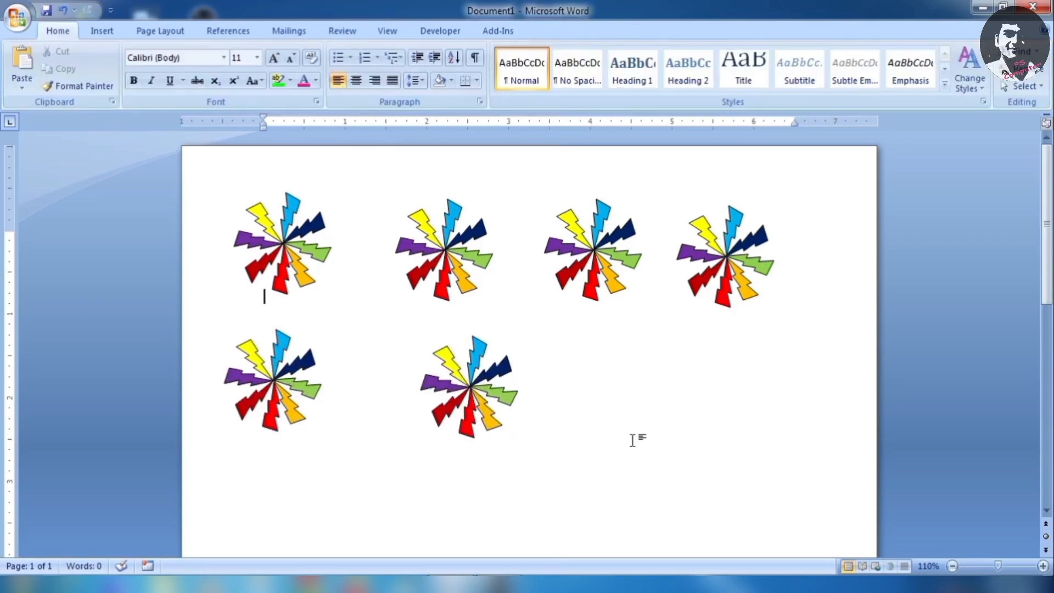